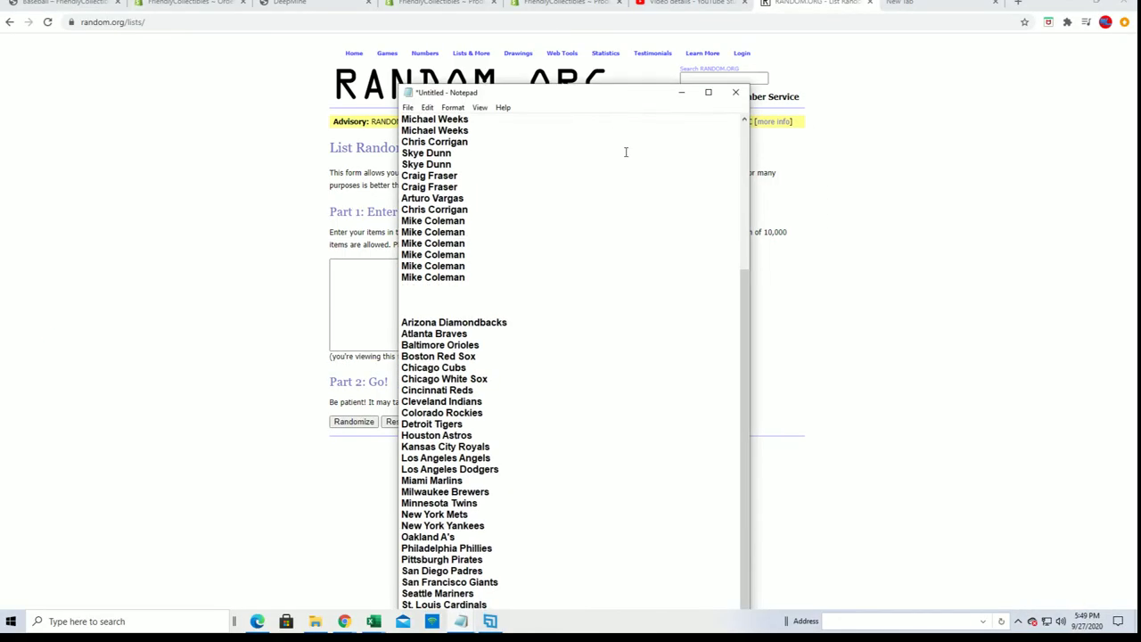
Select and copy the entire owner-name list in Notepad
{"action": "left_click_drag", "start_coordinate": [477, 486], "coordinate": [382, 140]}
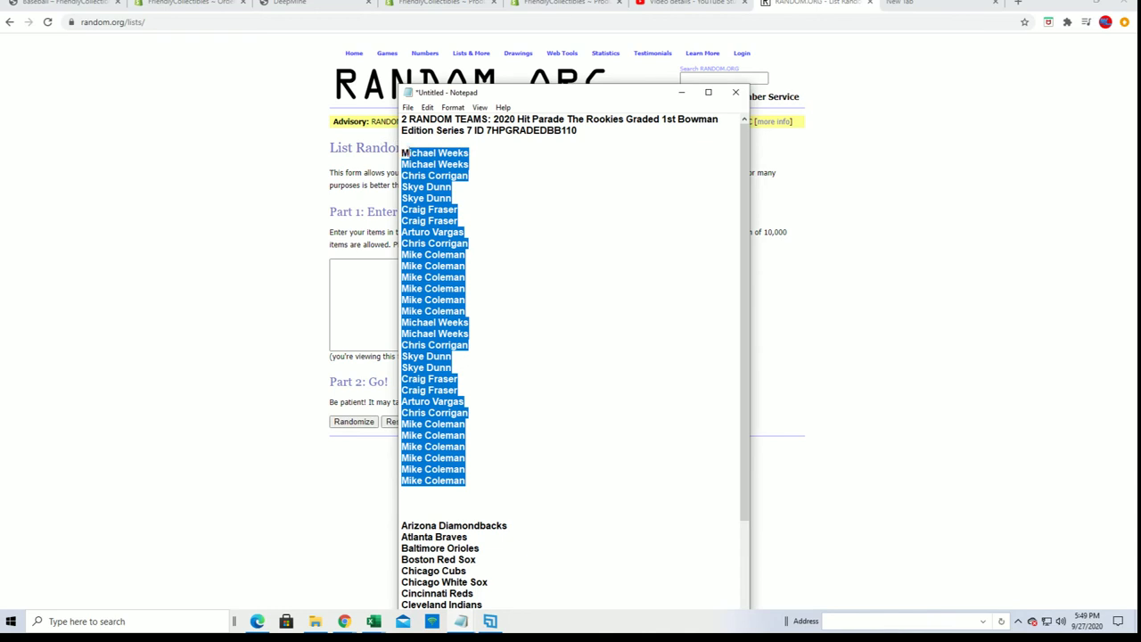
{"action": "right_click", "coordinate": [434, 171]}
{"action": "left_click", "coordinate": [476, 216]}
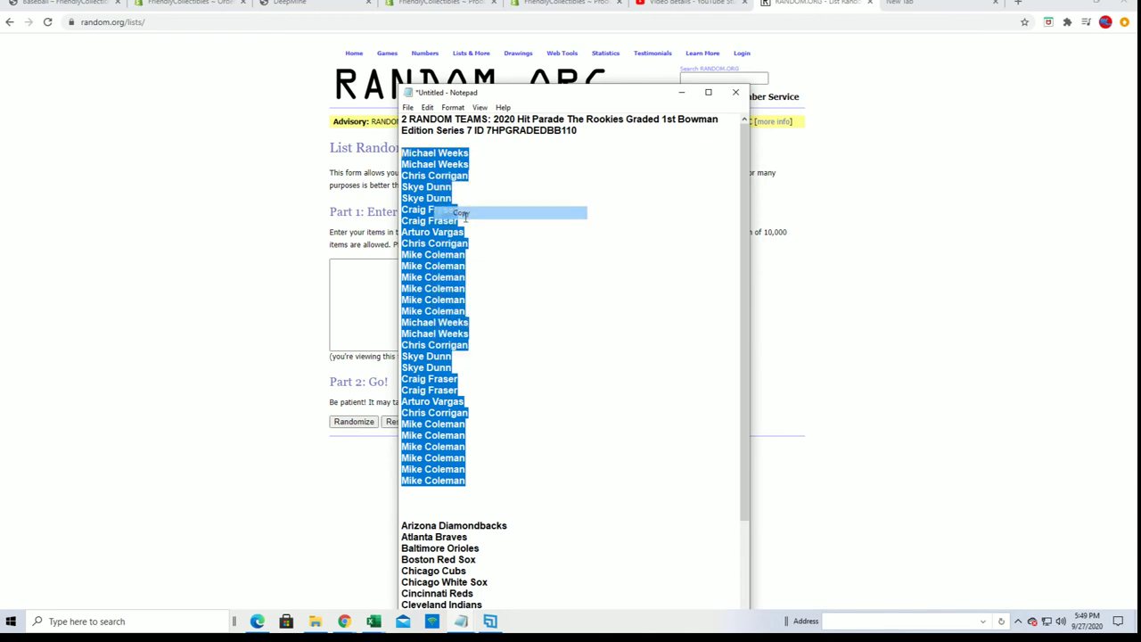
{"action": "right_click", "coordinate": [337, 265]}
Paste the owner names into the list box and zoom the page to 150%
{"action": "left_click", "coordinate": [424, 289]}
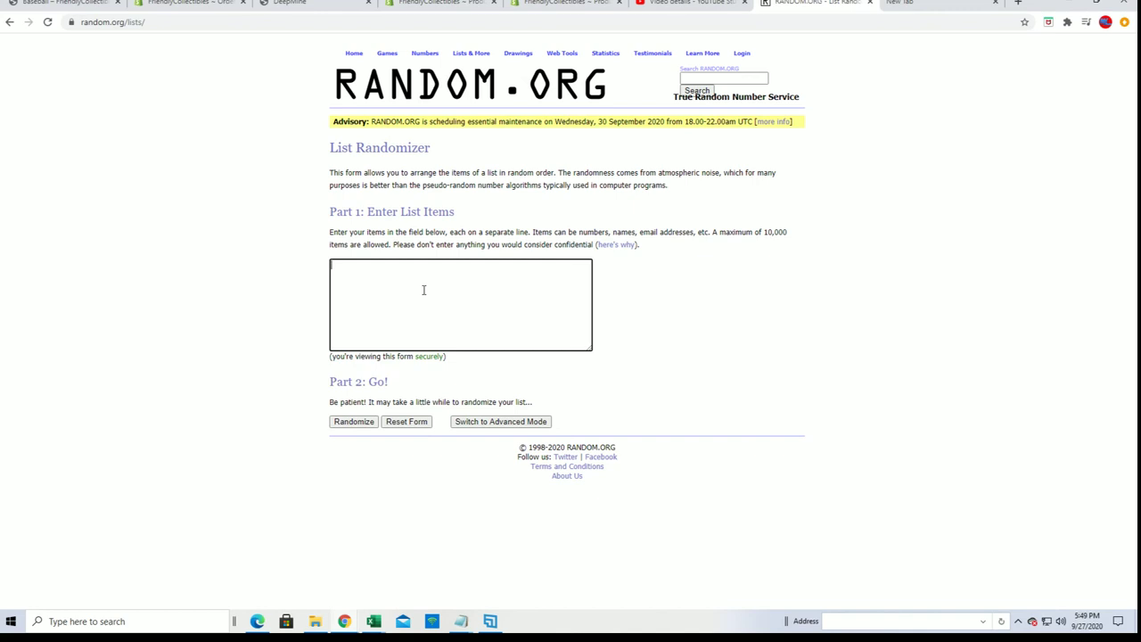
{"action": "right_click", "coordinate": [375, 268]}
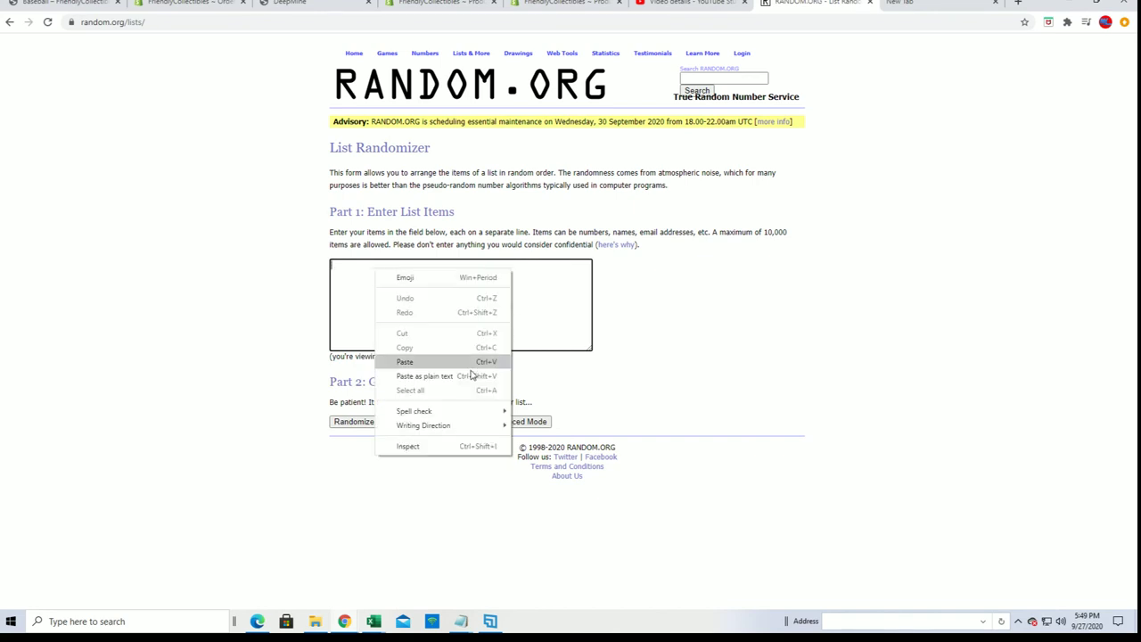
{"action": "left_click", "coordinate": [426, 362]}
{"action": "key", "text": "ctrl+plus"}
{"action": "key", "text": "ctrl+plus"}
{"action": "key", "text": "ctrl+plus"}
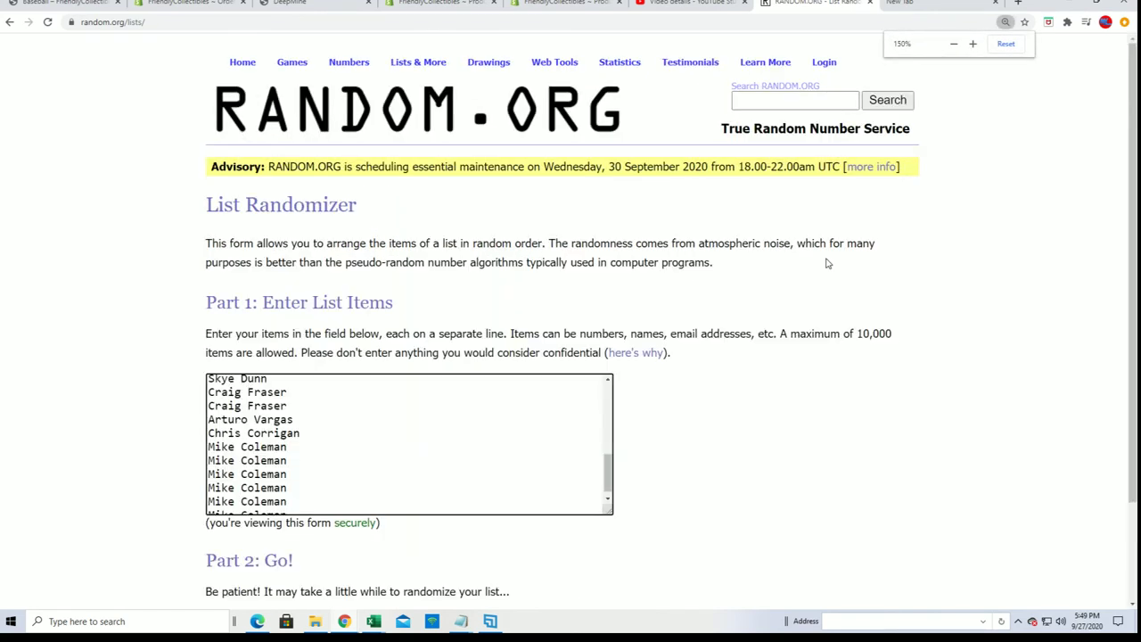
Randomize the owner list, then reshuffle it six more times
{"action": "scroll", "coordinate": [795, 268], "scroll_direction": "down", "scroll_amount": 2}
{"action": "left_click", "coordinate": [242, 500]}
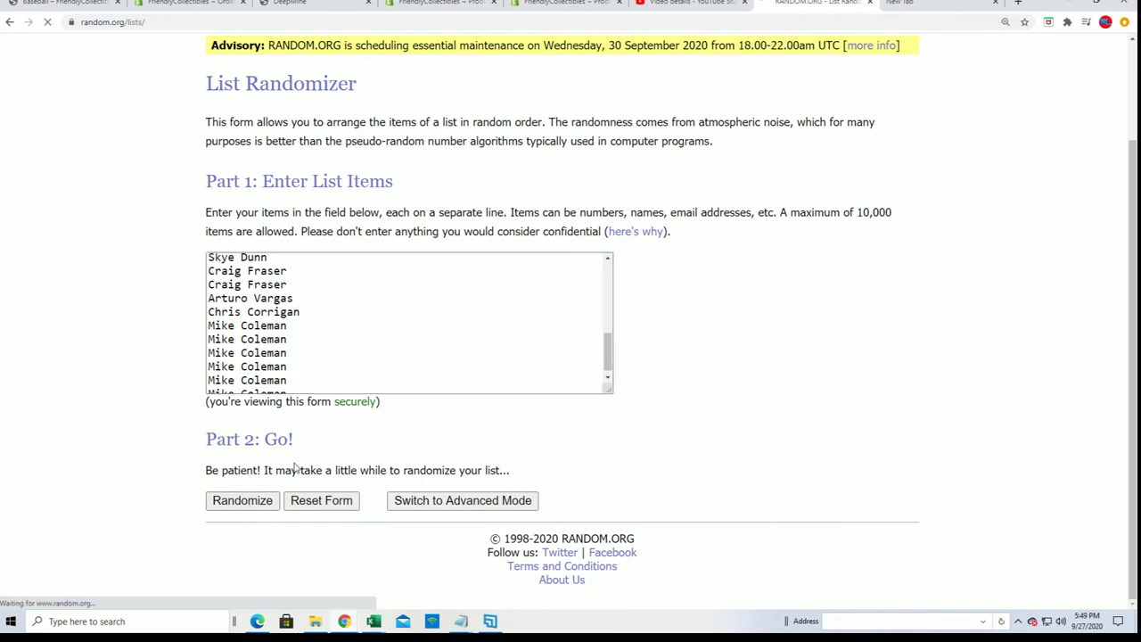
{"action": "scroll", "coordinate": [261, 434], "scroll_direction": "down", "scroll_amount": 3}
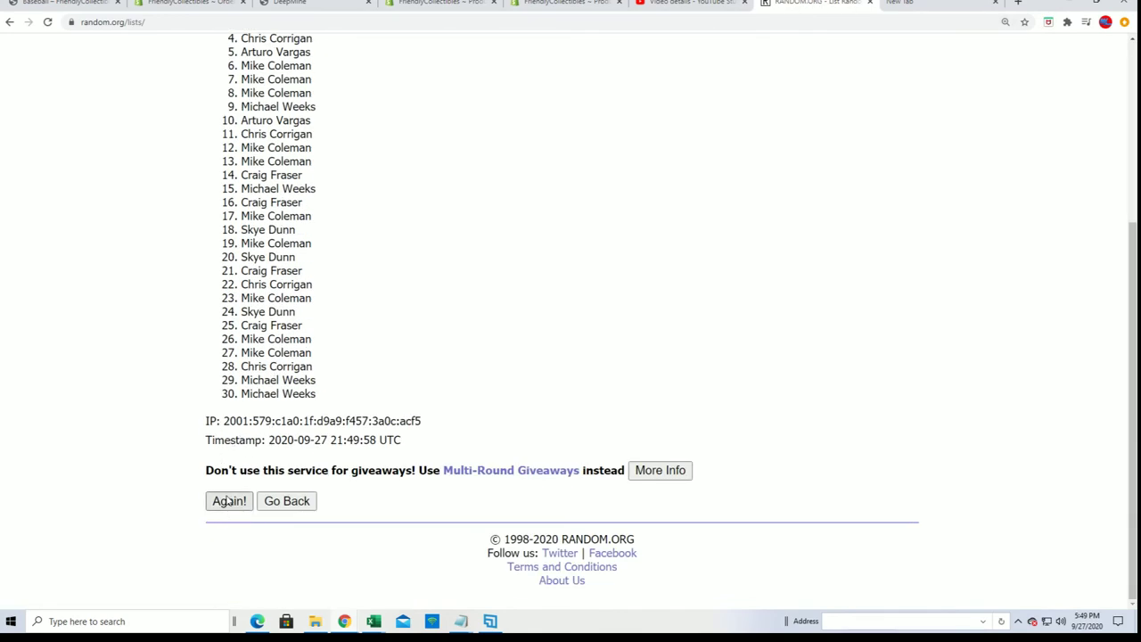
{"action": "left_click", "coordinate": [229, 501]}
{"action": "scroll", "coordinate": [237, 496], "scroll_direction": "down", "scroll_amount": 3}
{"action": "left_click", "coordinate": [229, 500]}
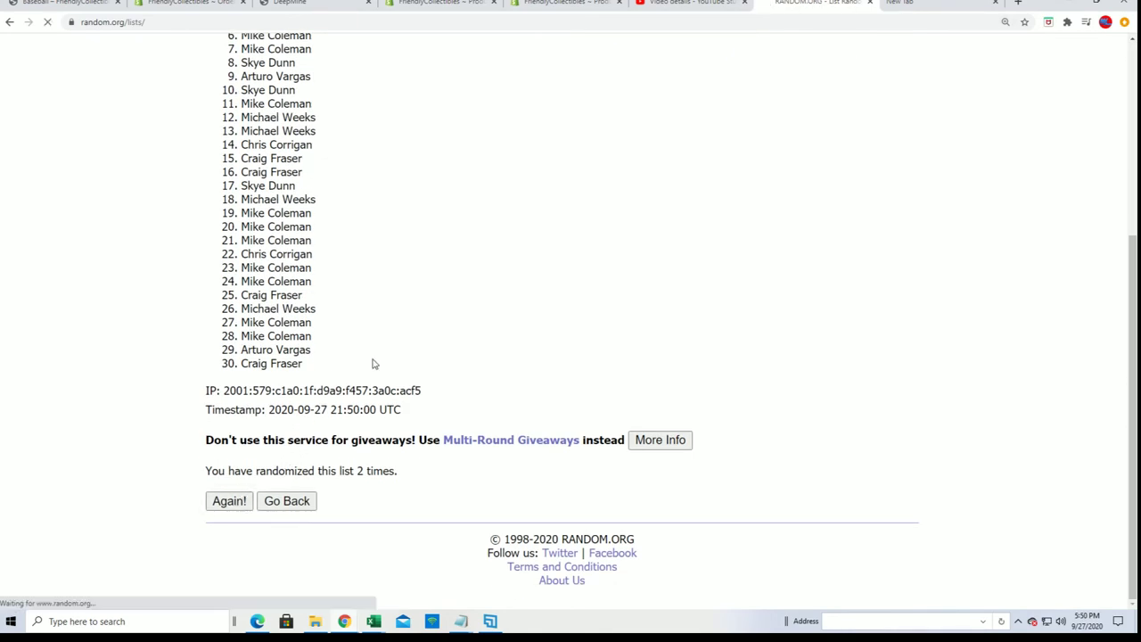
{"action": "scroll", "coordinate": [390, 408], "scroll_direction": "down", "scroll_amount": 3}
{"action": "left_click", "coordinate": [237, 496]}
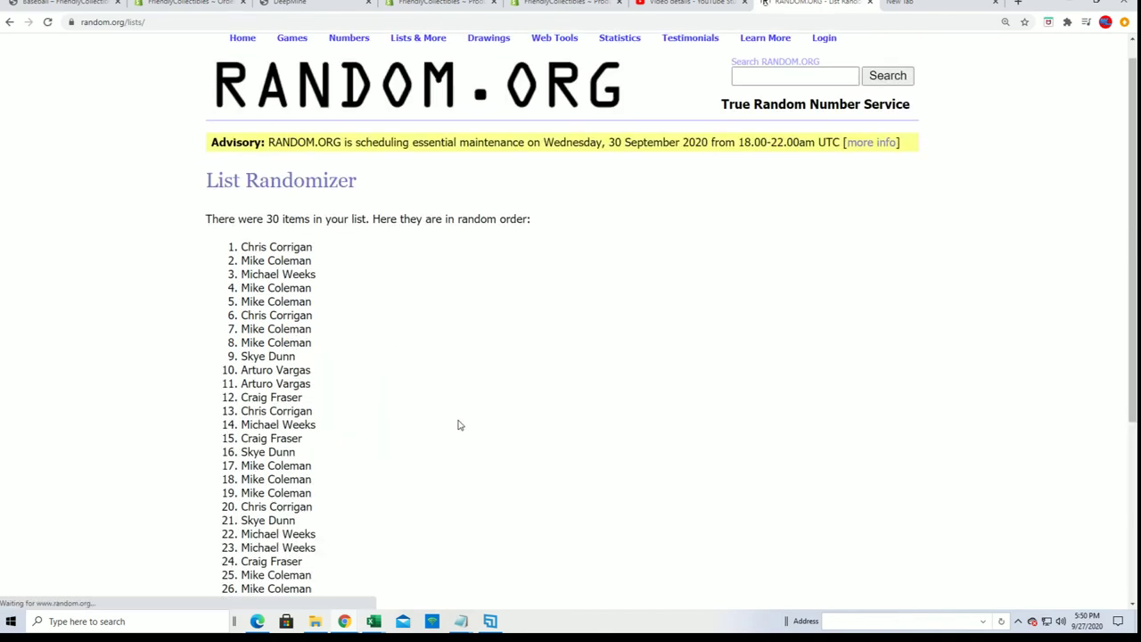
{"action": "scroll", "coordinate": [459, 425], "scroll_direction": "down", "scroll_amount": 3}
{"action": "left_click", "coordinate": [229, 501]}
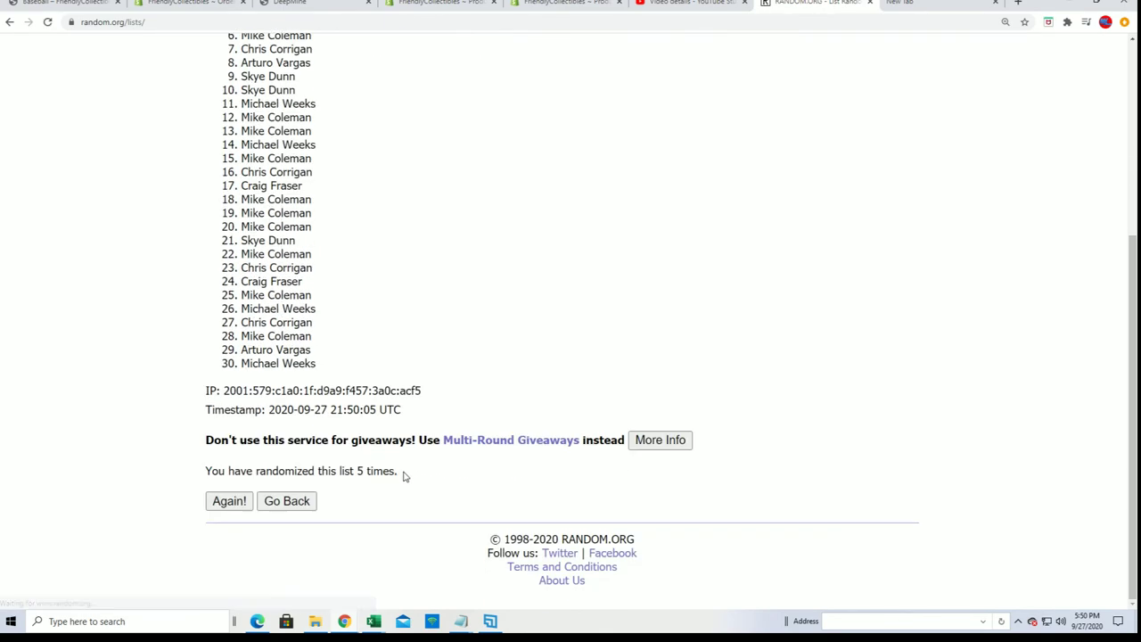
{"action": "left_click", "coordinate": [224, 504]}
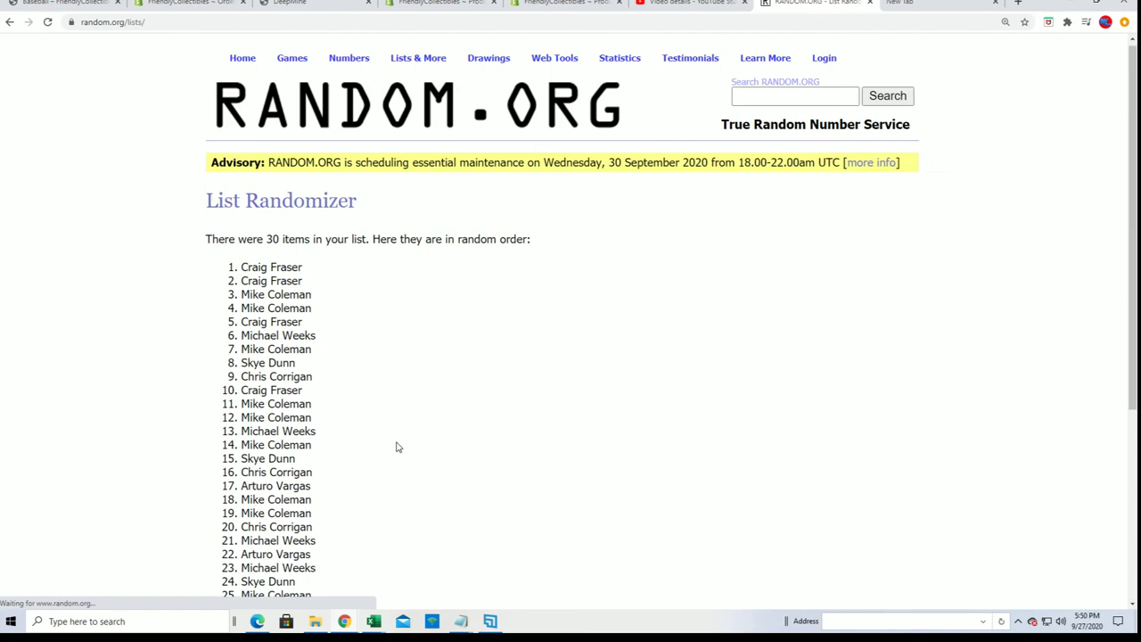
{"action": "scroll", "coordinate": [395, 446], "scroll_direction": "down", "scroll_amount": 3}
{"action": "left_click", "coordinate": [225, 507]}
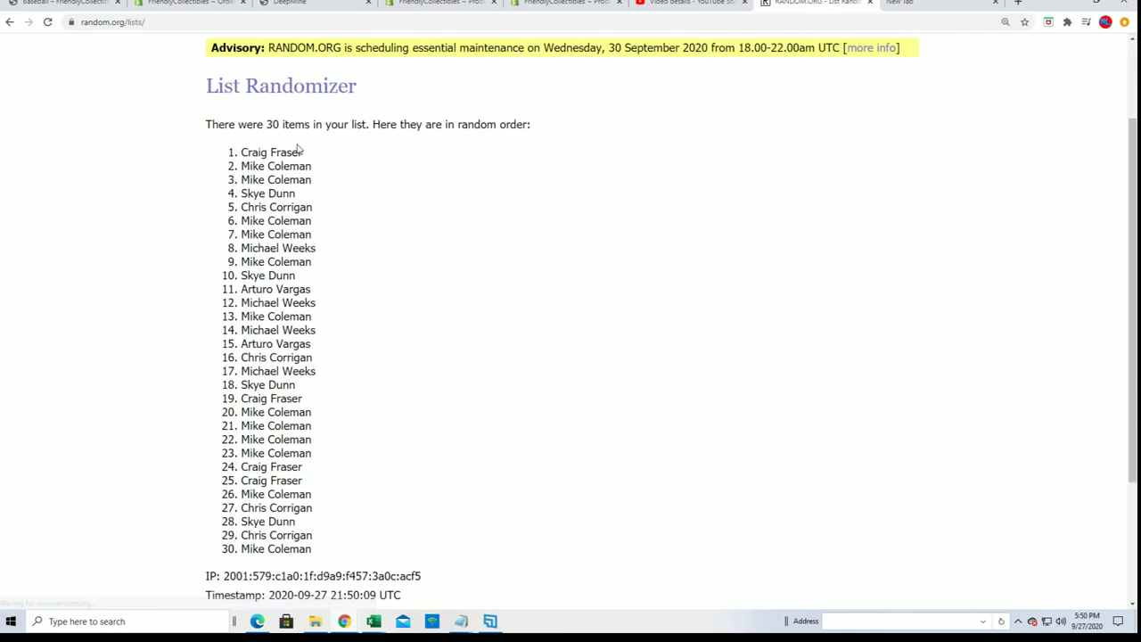
Copy all 30 randomized owner names
{"action": "left_click_drag", "start_coordinate": [239, 152], "coordinate": [345, 549]}
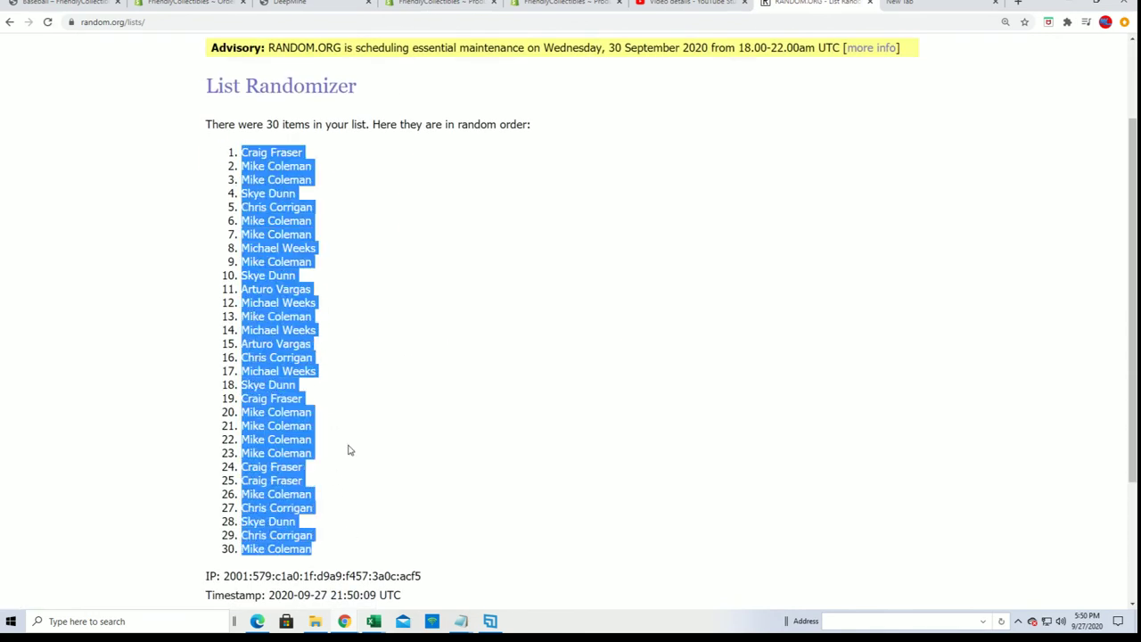
{"action": "right_click", "coordinate": [270, 220]}
{"action": "left_click", "coordinate": [292, 231]}
Paste the randomized names as plain text into A2:A31
{"action": "key", "text": "alt+Tab"}
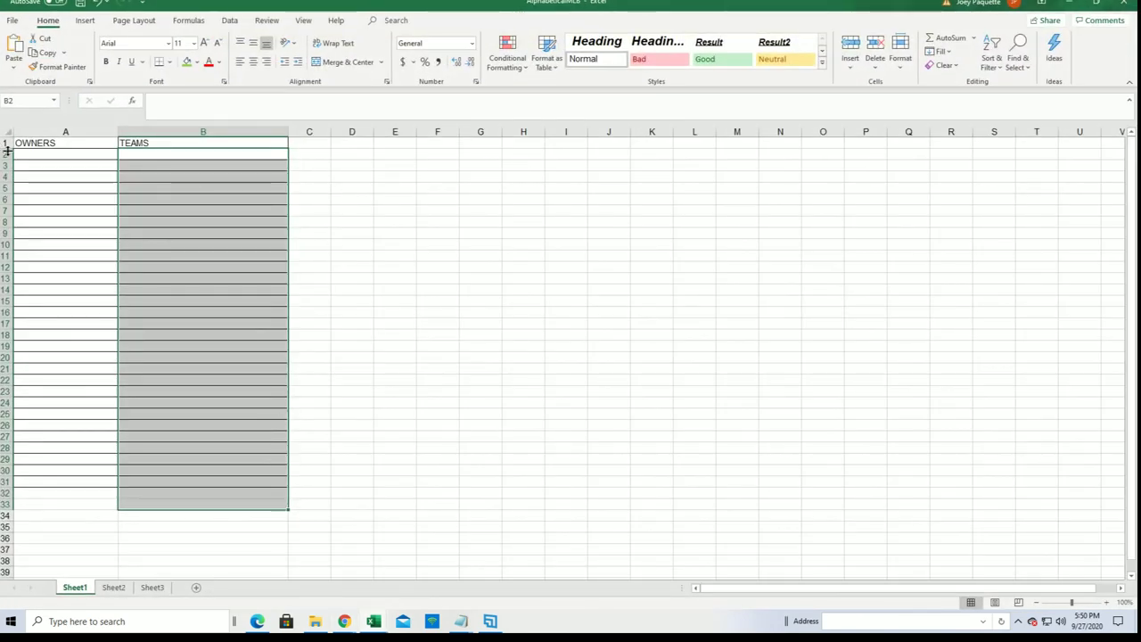
{"action": "left_click", "coordinate": [34, 154]}
{"action": "right_click", "coordinate": [34, 155]}
{"action": "left_click", "coordinate": [86, 234]}
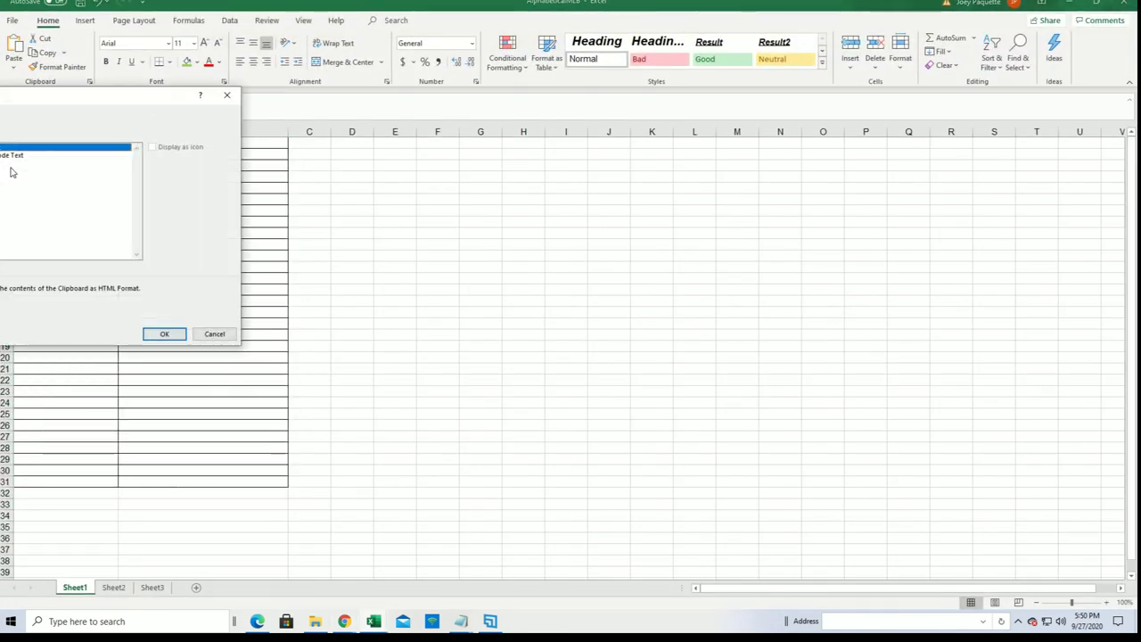
{"action": "left_click", "coordinate": [53, 165]}
{"action": "left_click", "coordinate": [164, 333]}
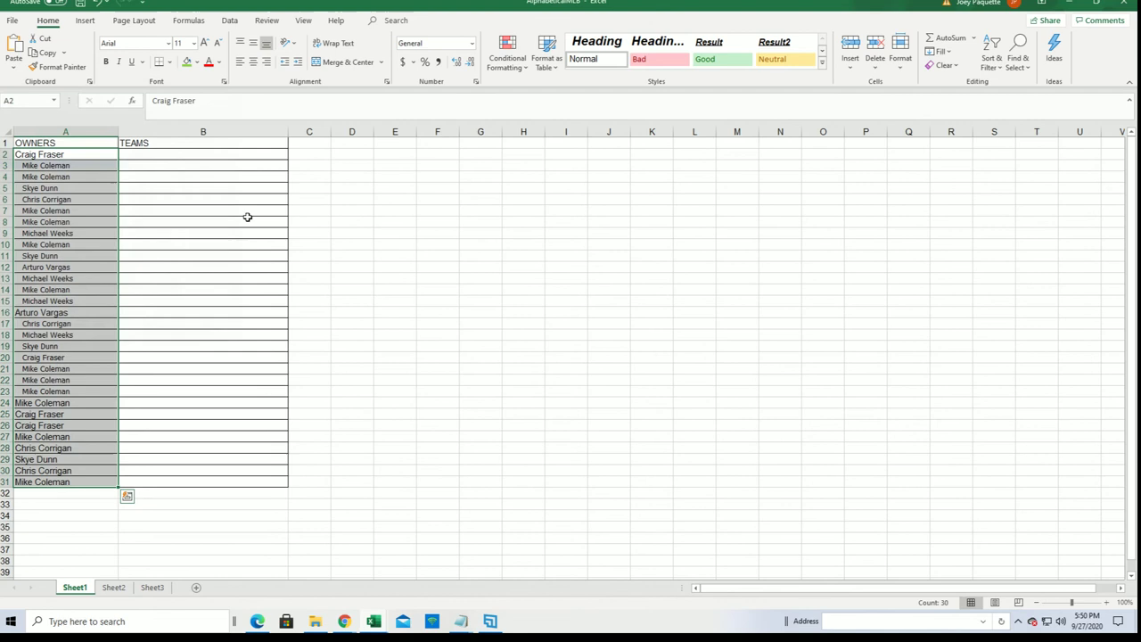
Bold the names, narrow column A, and zoom the sheet to 120%
{"action": "right_click", "coordinate": [59, 169]}
{"action": "left_click", "coordinate": [94, 155]}
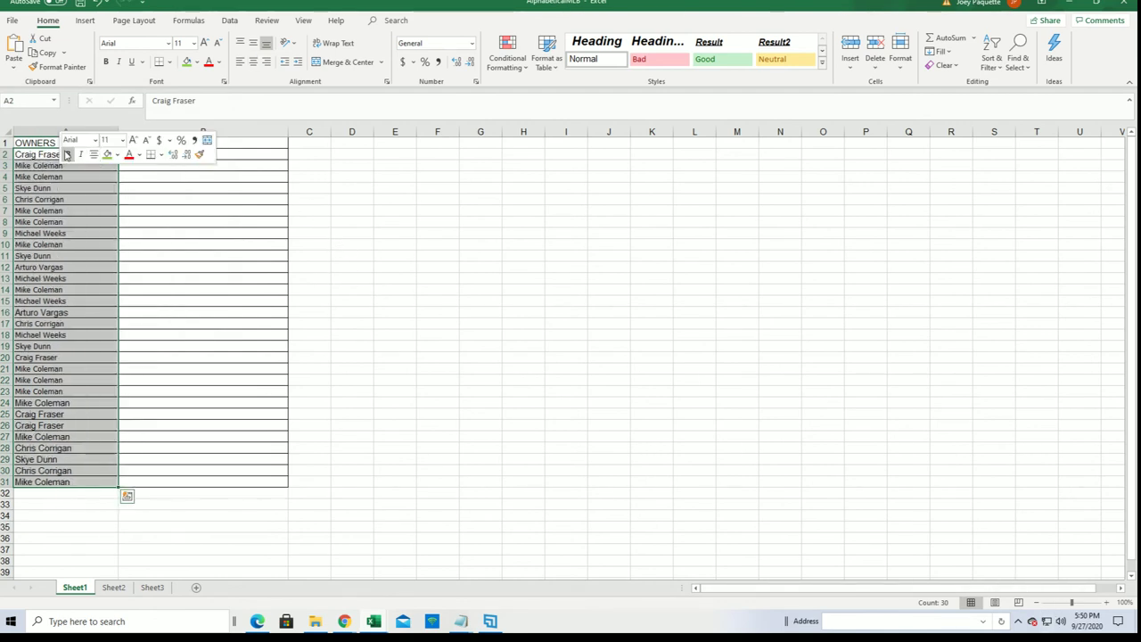
{"action": "left_click", "coordinate": [67, 155]}
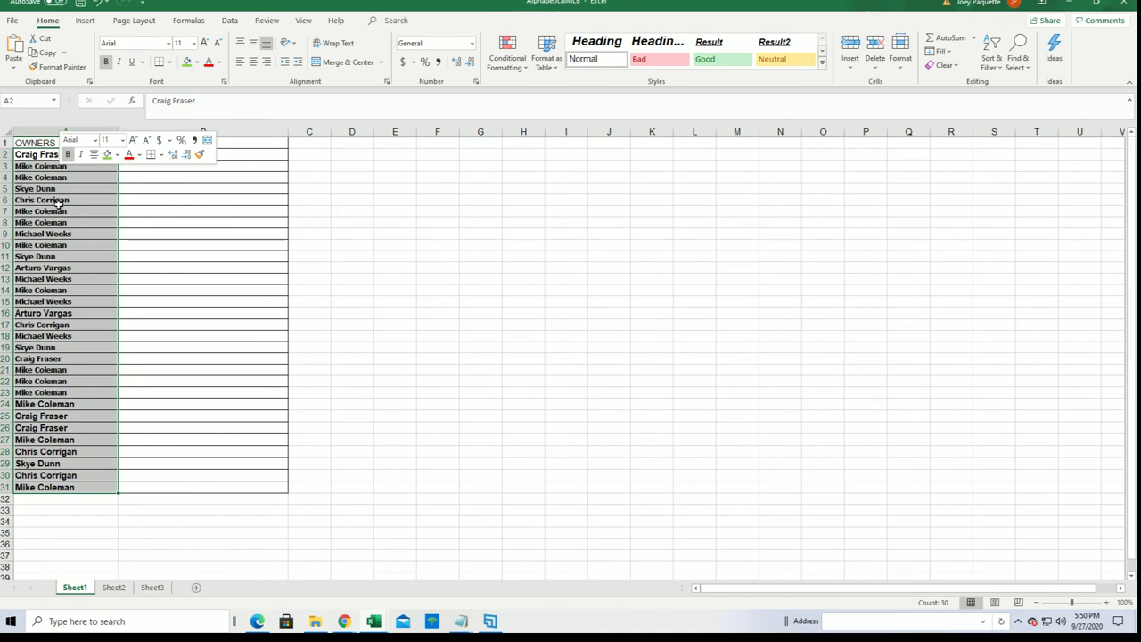
{"action": "left_click", "coordinate": [33, 166]}
{"action": "left_click", "coordinate": [65, 131]}
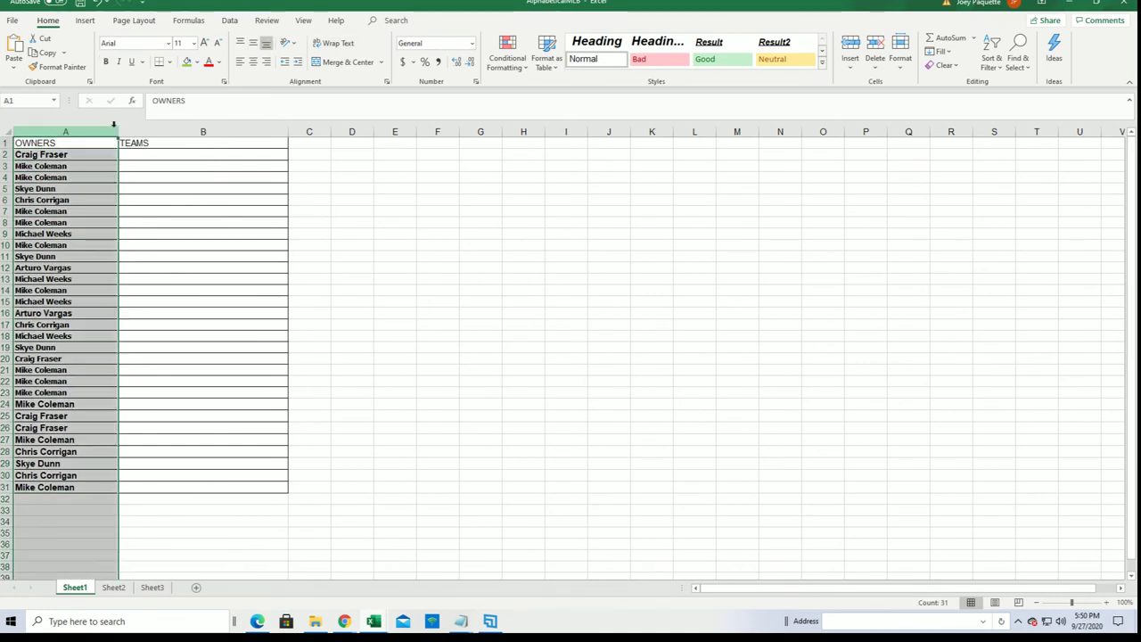
{"action": "left_click_drag", "start_coordinate": [118, 131], "coordinate": [88, 131]}
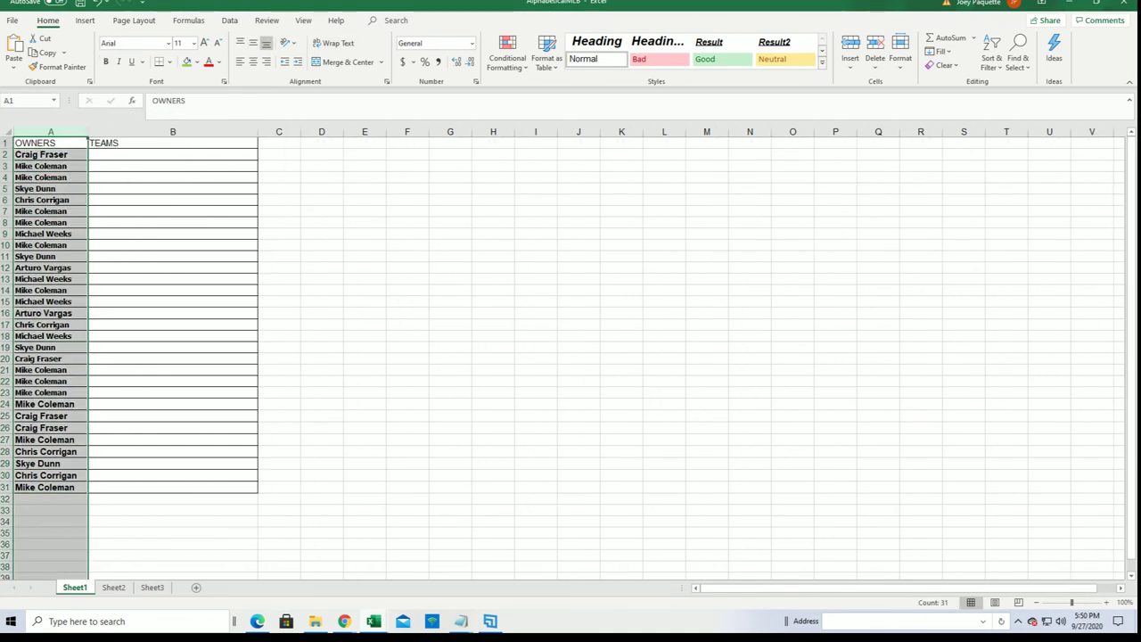
{"action": "left_click", "coordinate": [1107, 603]}
{"action": "left_click", "coordinate": [1107, 603]}
{"action": "left_click", "coordinate": [163, 160]}
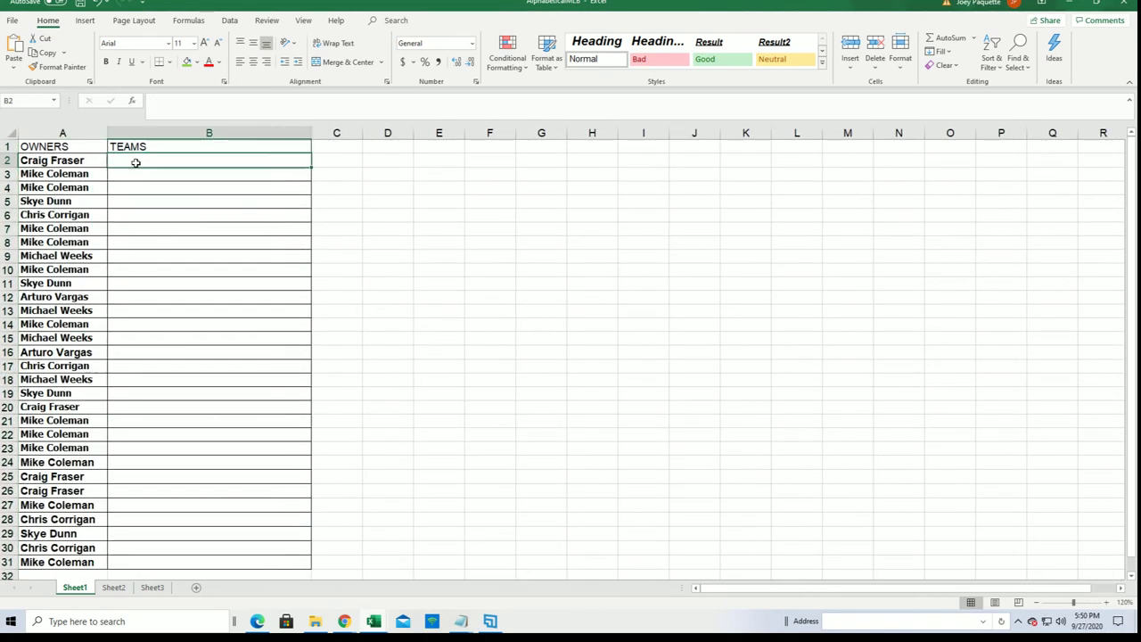
Reset RANDOM.ORG to a fresh, empty List Randomizer form
{"action": "key", "text": "alt+Tab"}
{"action": "scroll", "coordinate": [619, 173], "scroll_direction": "up", "scroll_amount": 2}
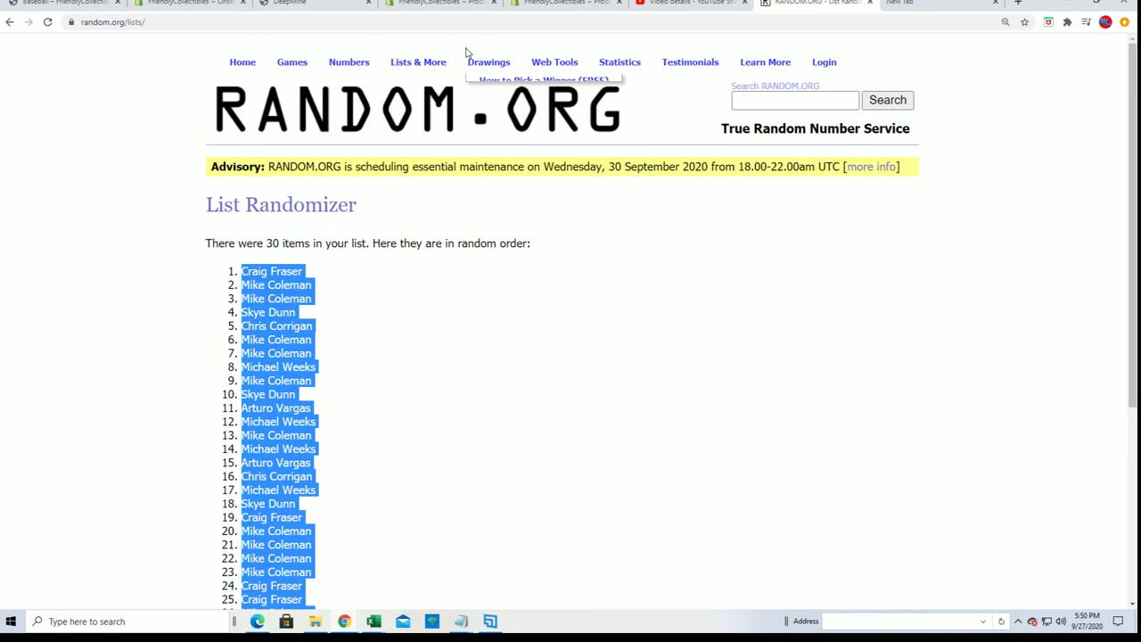
{"action": "left_click", "coordinate": [431, 81]}
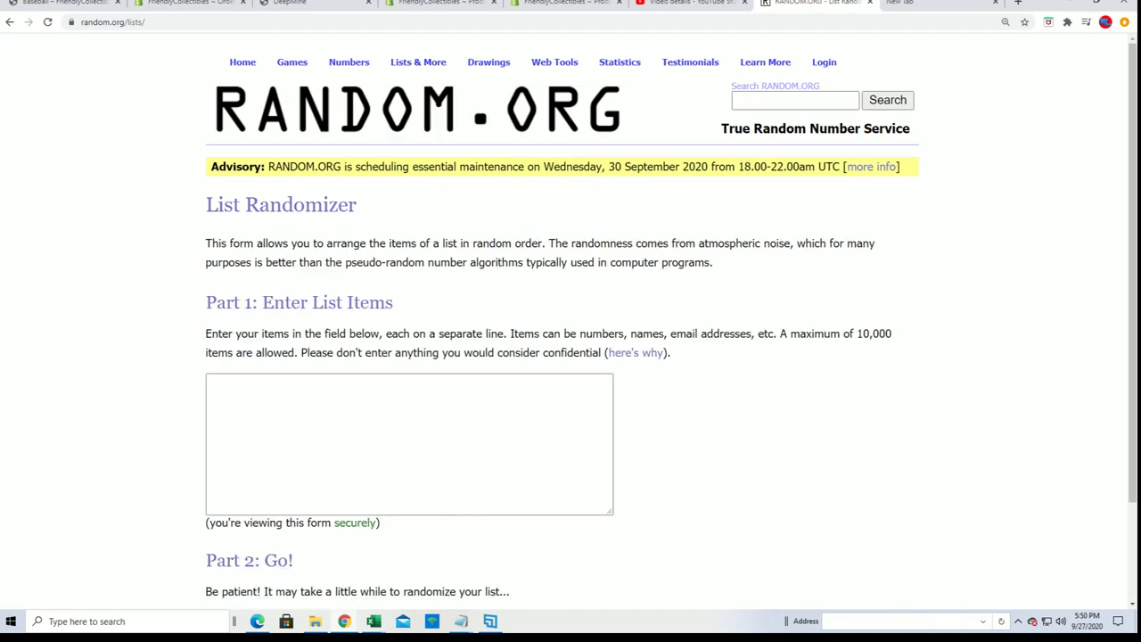
Copy the 30 MLB team names, Arizona Diamondbacks through Washington Nationals, from Notepad
{"action": "key", "text": "alt+Tab"}
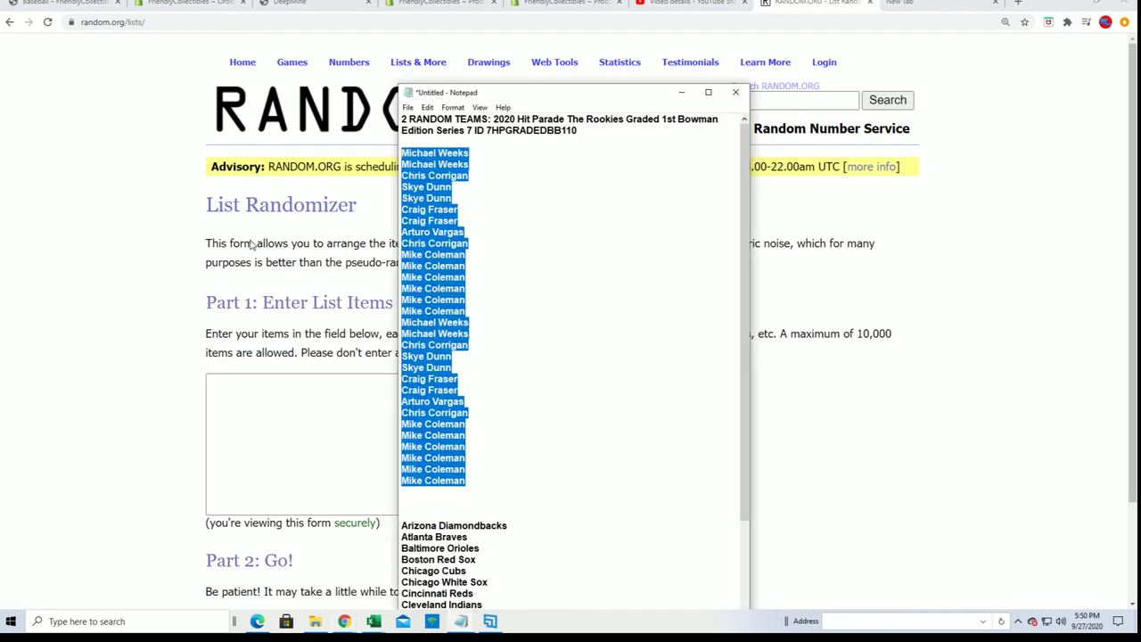
{"action": "left_click_drag", "start_coordinate": [599, 86], "coordinate": [598, 2]}
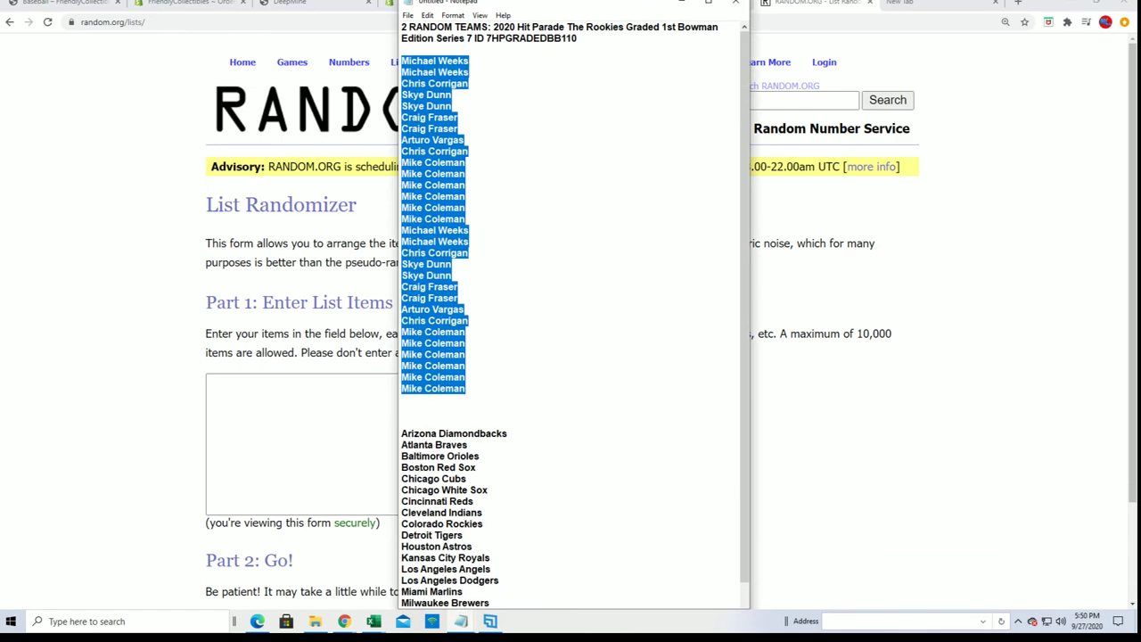
{"action": "scroll", "coordinate": [632, 420], "scroll_direction": "down", "scroll_amount": 5}
{"action": "left_click_drag", "start_coordinate": [496, 592], "coordinate": [402, 264]}
{"action": "left_click", "coordinate": [497, 592]}
{"action": "right_click", "coordinate": [428, 284]}
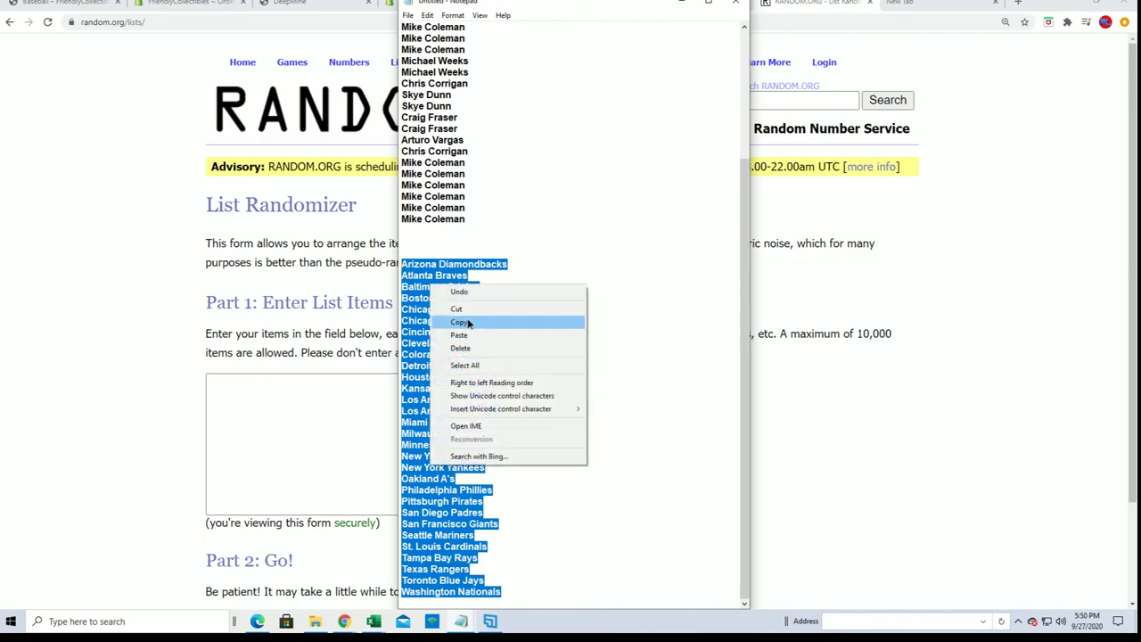
{"action": "left_click", "coordinate": [467, 321]}
{"action": "left_click", "coordinate": [288, 383]}
Paste the team list into RANDOM.ORG and randomize it seven times
{"action": "right_click", "coordinate": [288, 382]}
{"action": "left_click", "coordinate": [319, 473]}
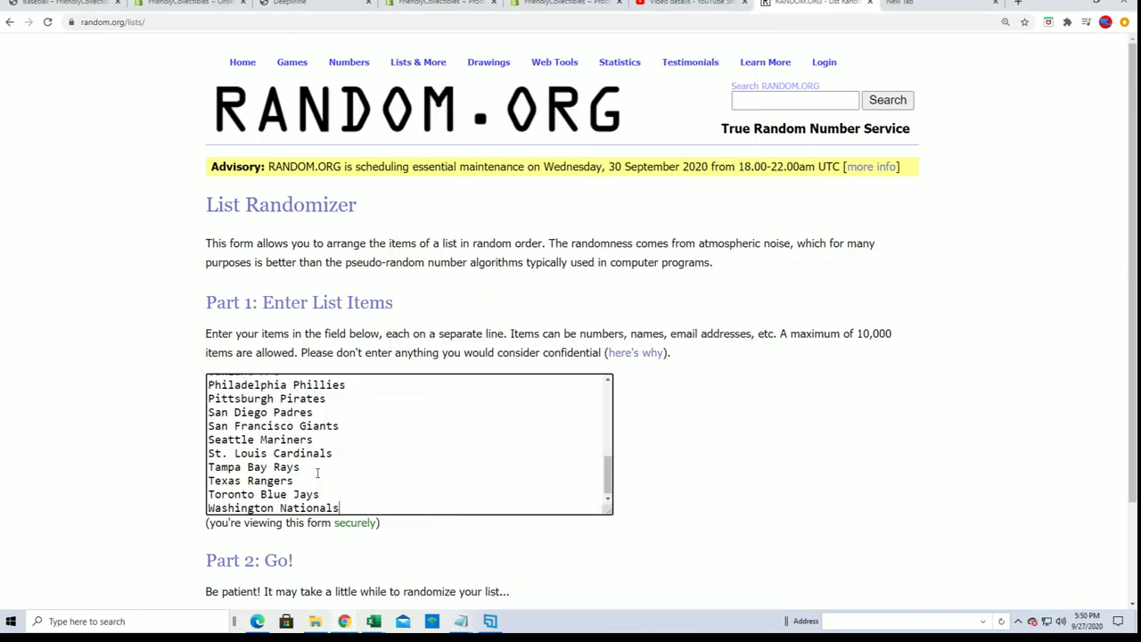
{"action": "scroll", "coordinate": [668, 518], "scroll_direction": "down", "scroll_amount": 2}
{"action": "left_click", "coordinate": [239, 502]}
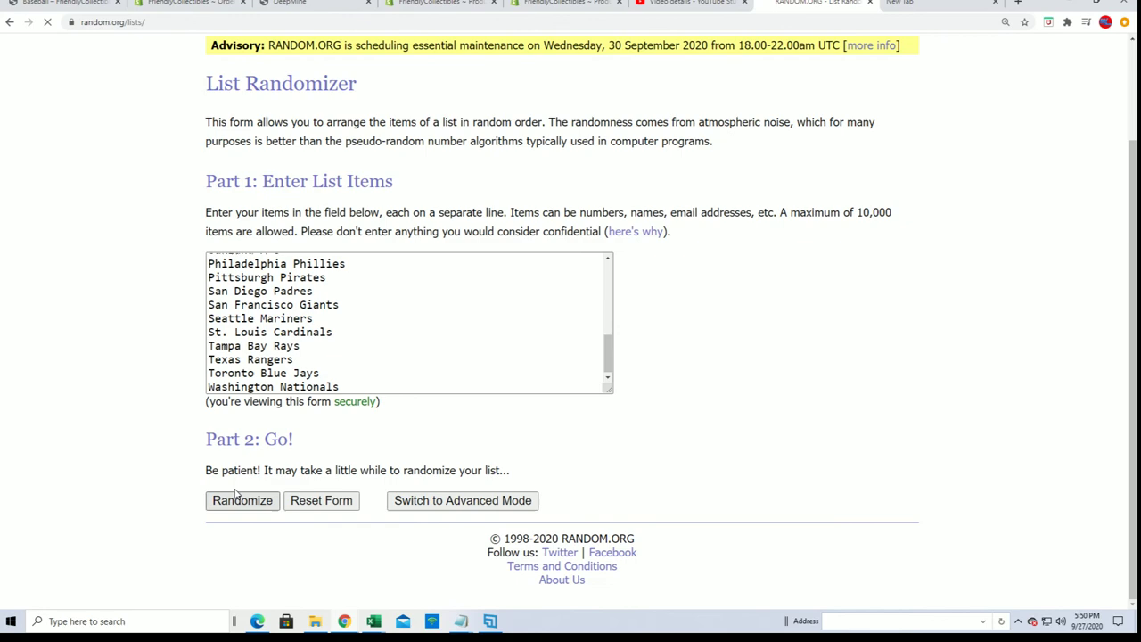
{"action": "left_click", "coordinate": [229, 502]}
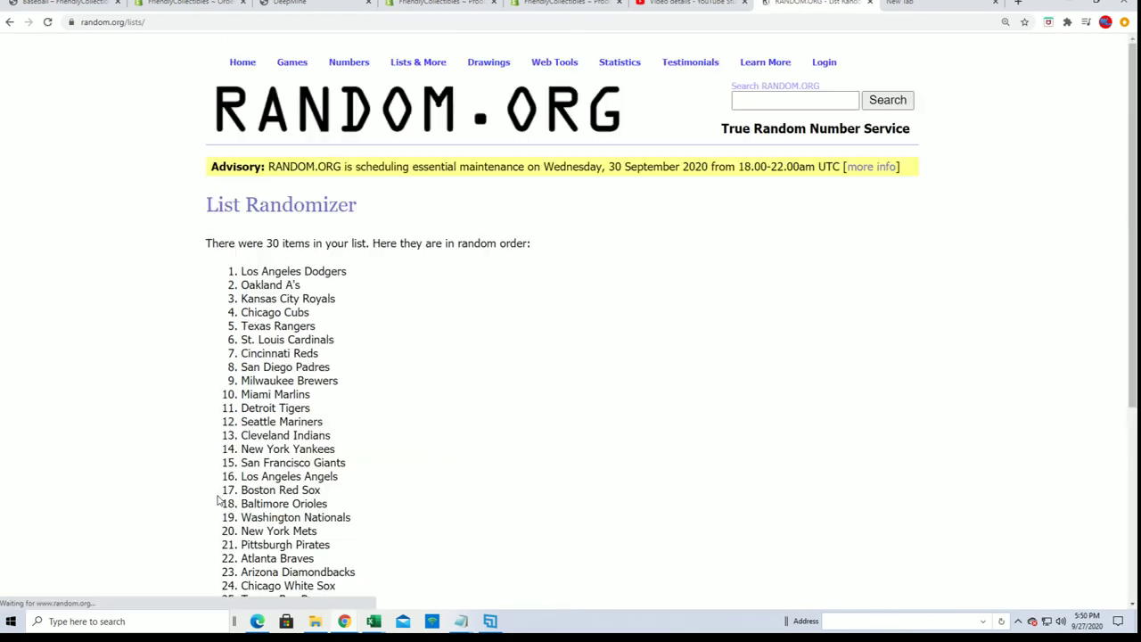
{"action": "left_click", "coordinate": [227, 502]}
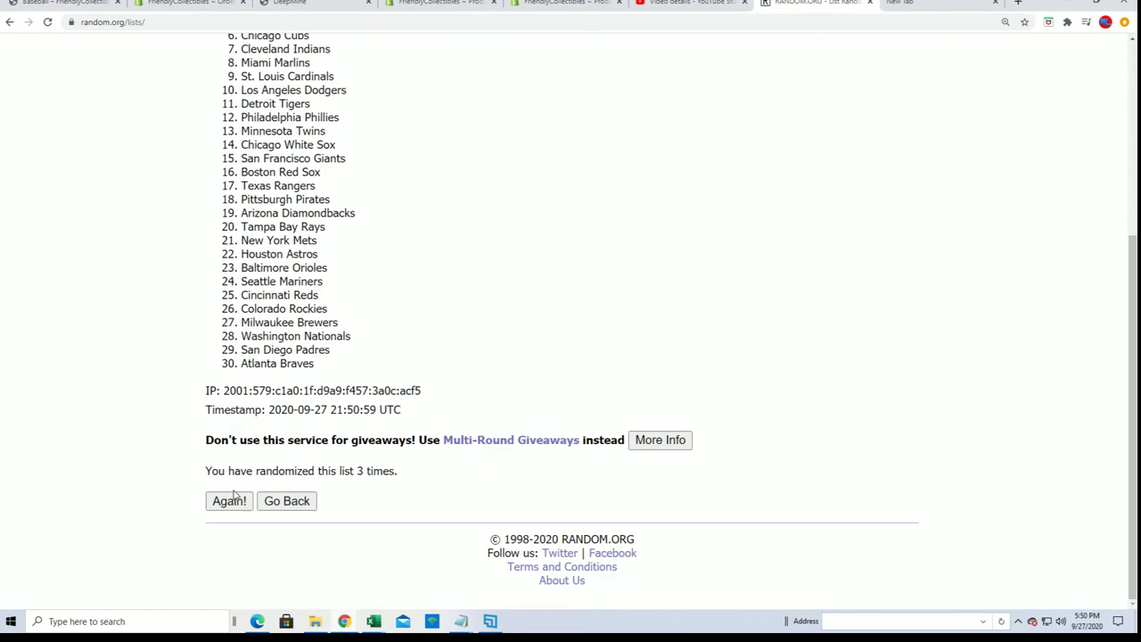
{"action": "left_click", "coordinate": [229, 502]}
{"action": "scroll", "coordinate": [240, 495], "scroll_direction": "down", "scroll_amount": 3}
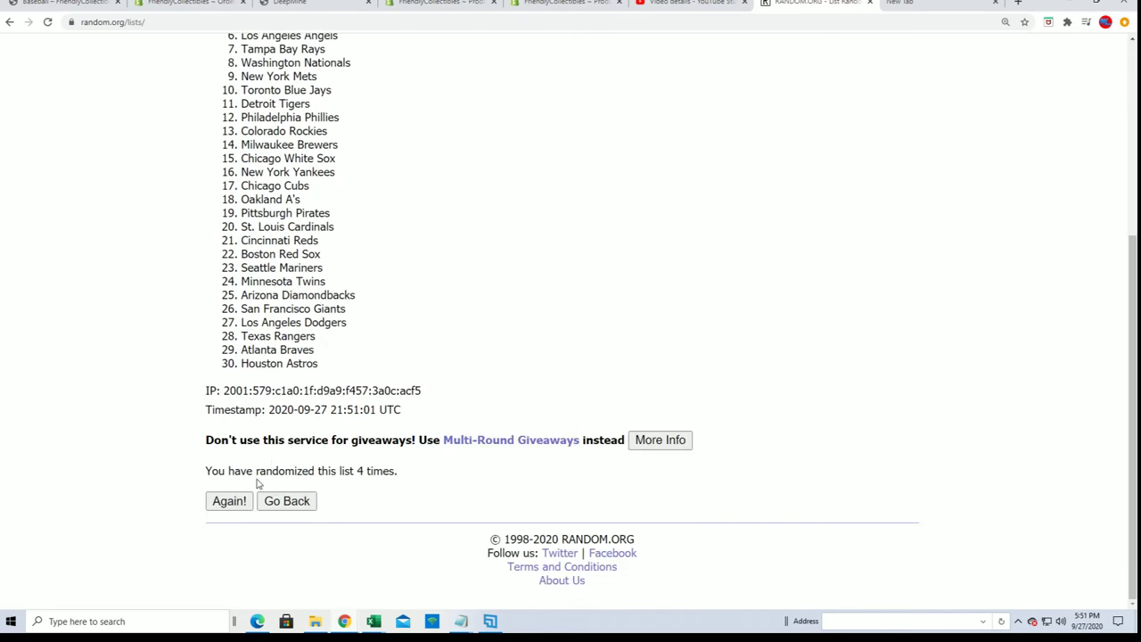
{"action": "left_click", "coordinate": [229, 502]}
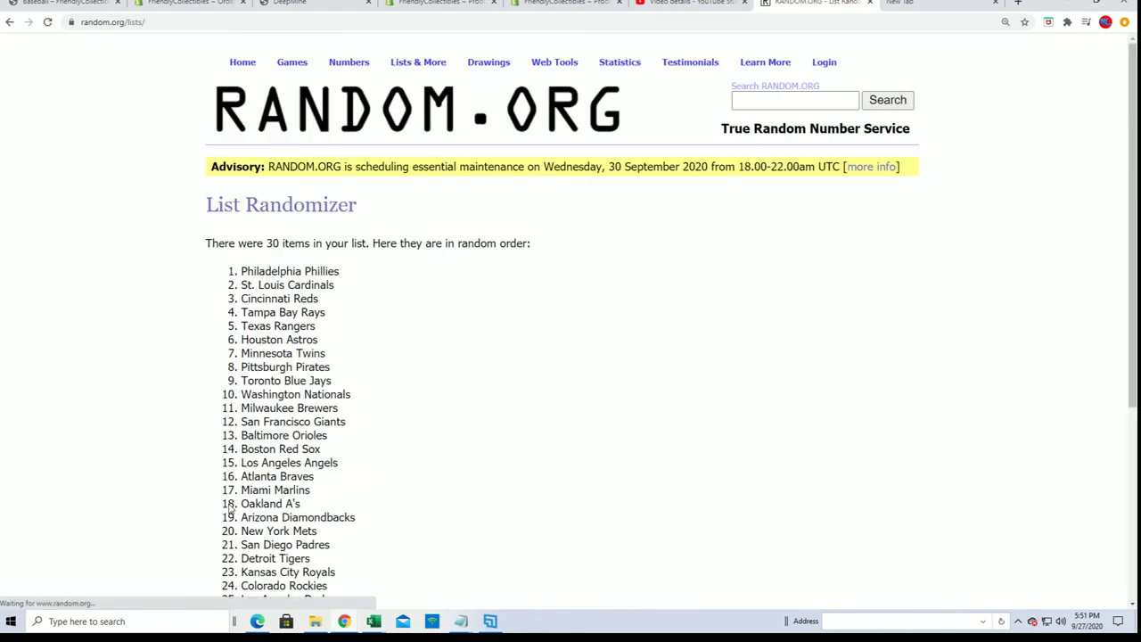
{"action": "scroll", "coordinate": [239, 477], "scroll_direction": "down", "scroll_amount": 5}
{"action": "left_click", "coordinate": [228, 503]}
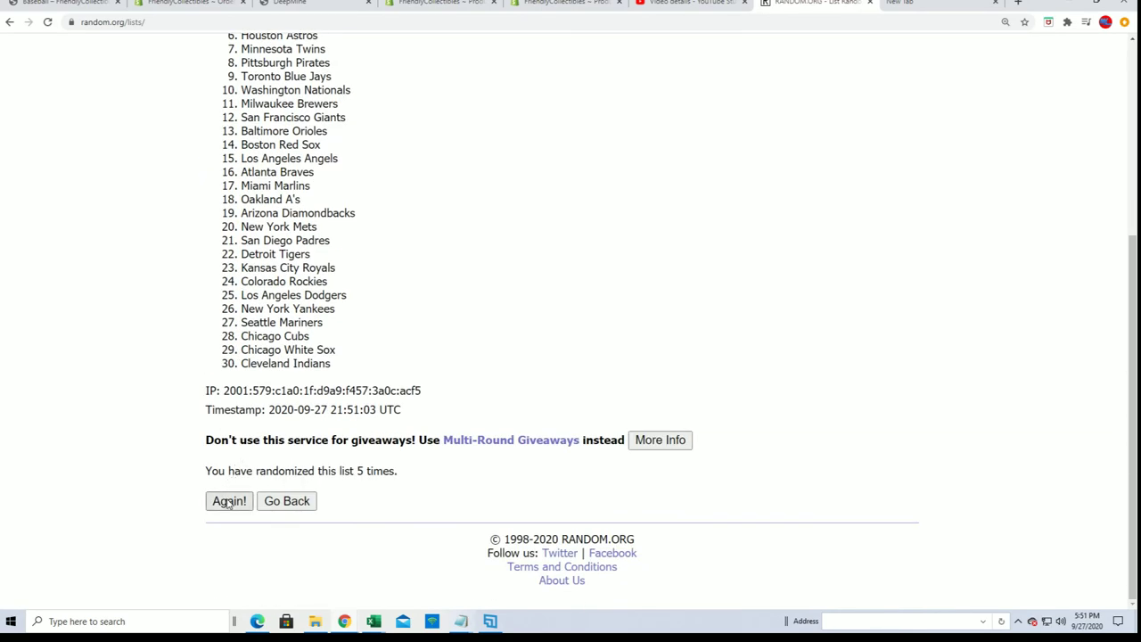
{"action": "scroll", "coordinate": [229, 502], "scroll_direction": "down", "scroll_amount": 5}
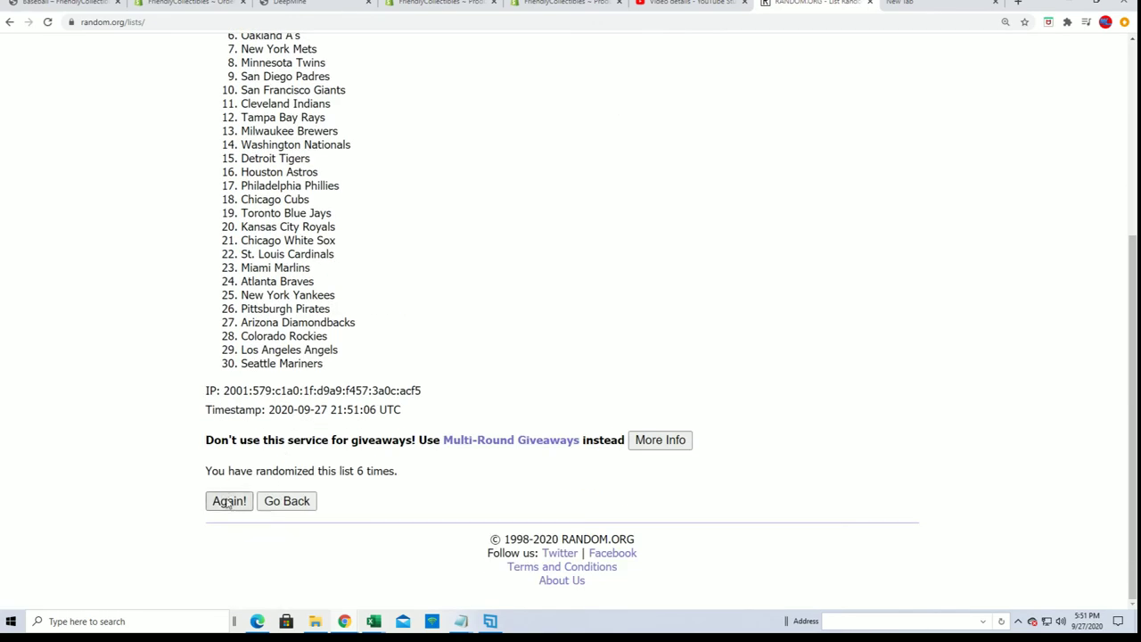
{"action": "left_click", "coordinate": [229, 501]}
Copy the 30 shuffled team names, Toronto Blue Jays through Arizona Diamondbacks
{"action": "scroll", "coordinate": [228, 125], "scroll_direction": "down", "scroll_amount": 2}
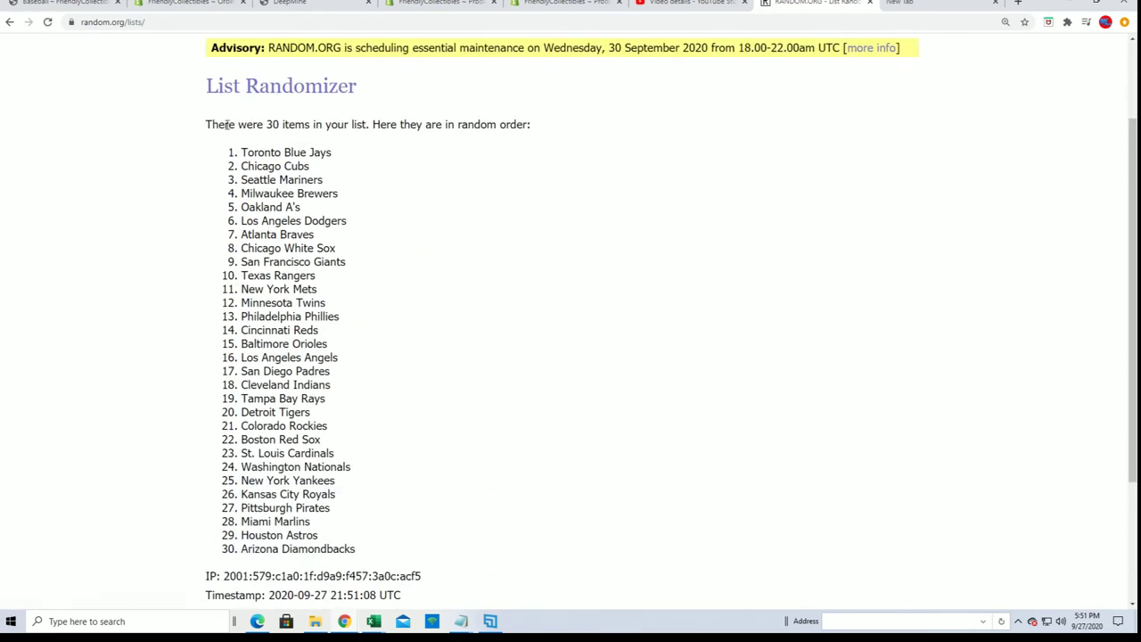
{"action": "left_click_drag", "start_coordinate": [235, 155], "coordinate": [367, 545]}
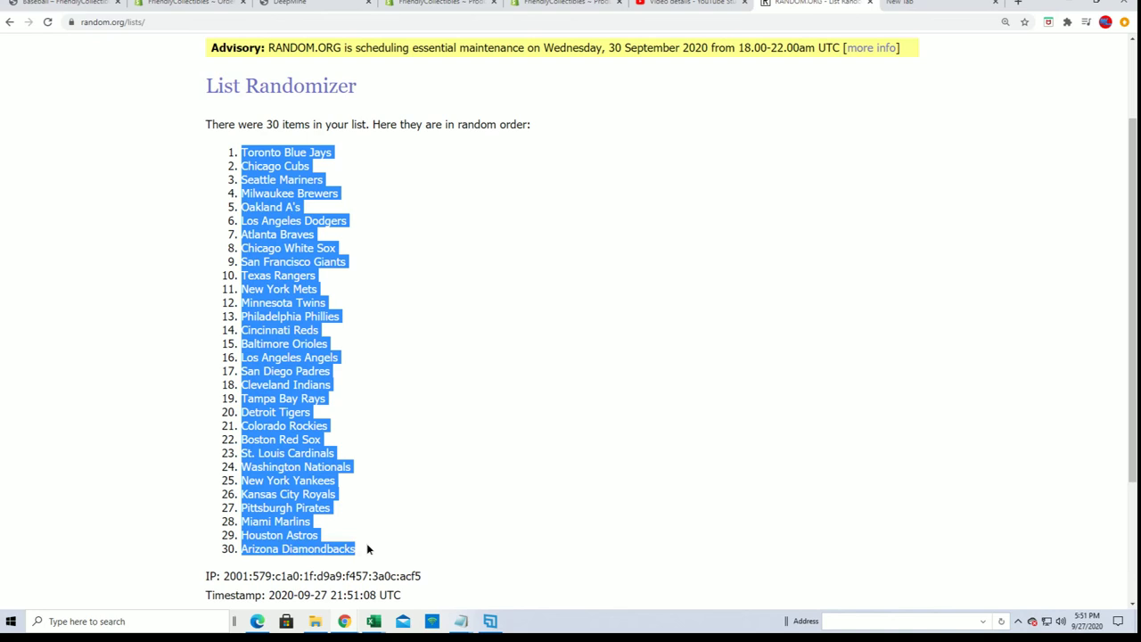
{"action": "right_click", "coordinate": [274, 249]}
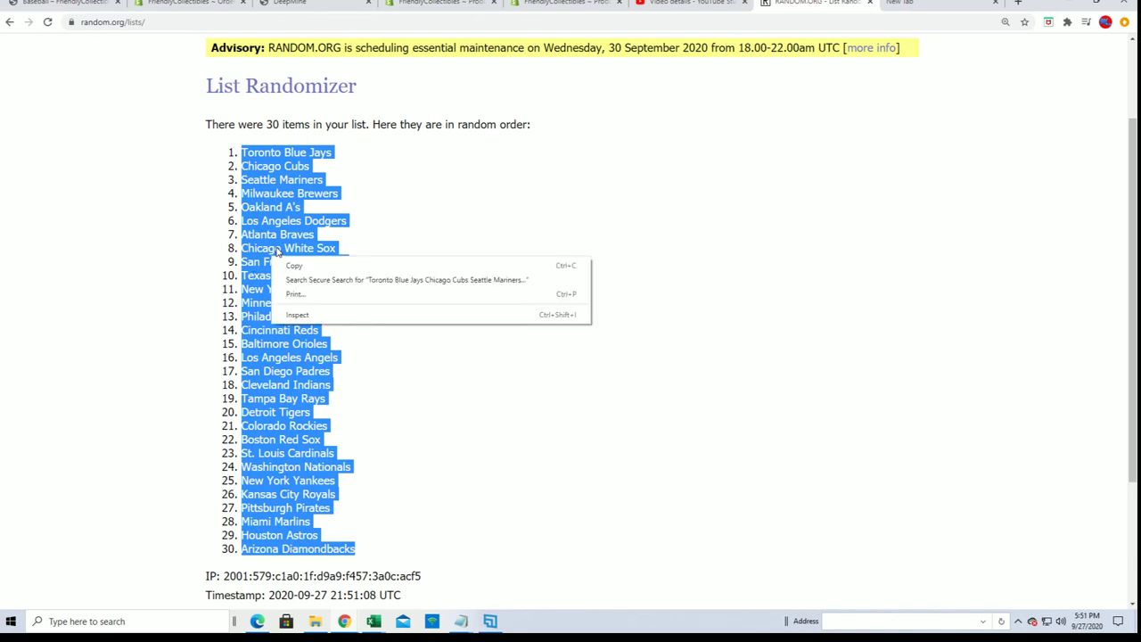
{"action": "left_click", "coordinate": [296, 265]}
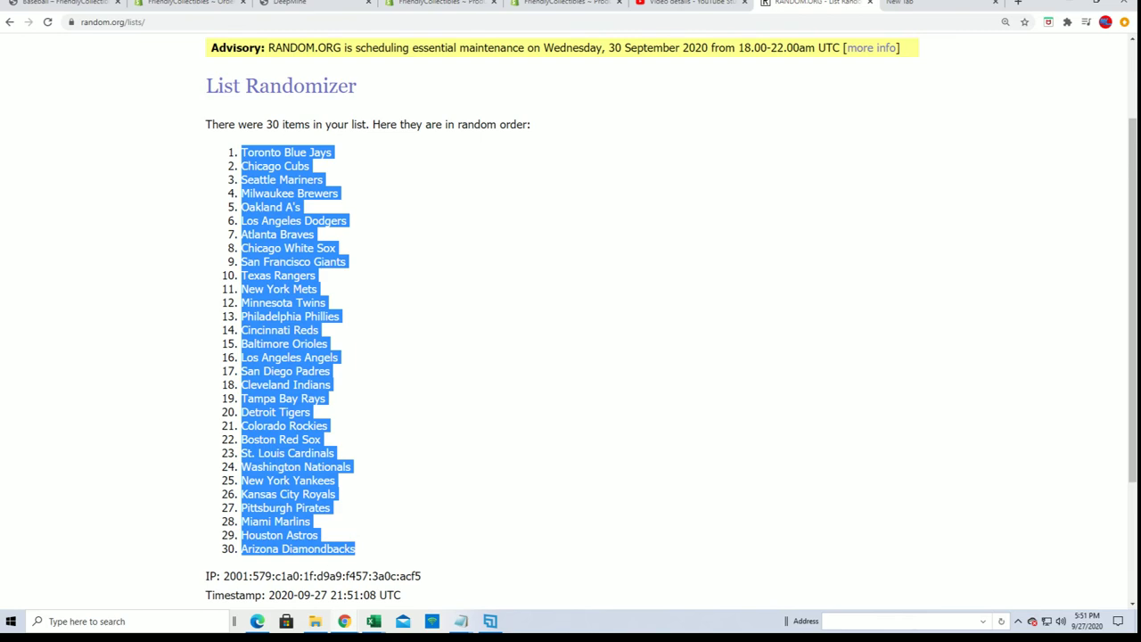
{"action": "key", "text": "alt+Tab"}
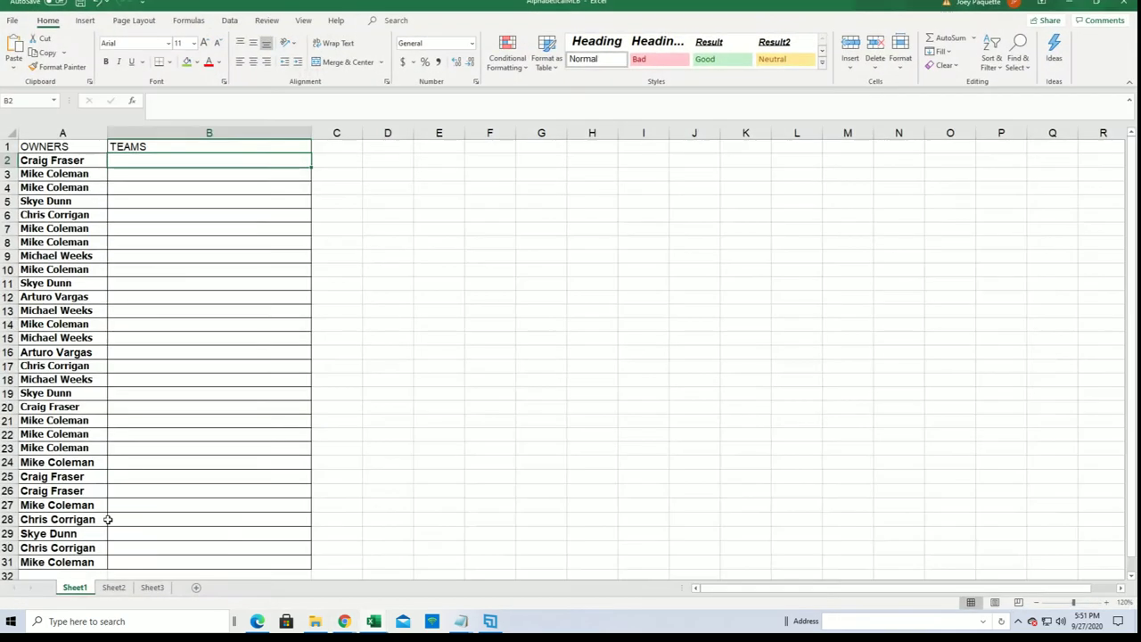
Paste the shuffled teams as plain text into B2:B31
{"action": "right_click", "coordinate": [112, 159]}
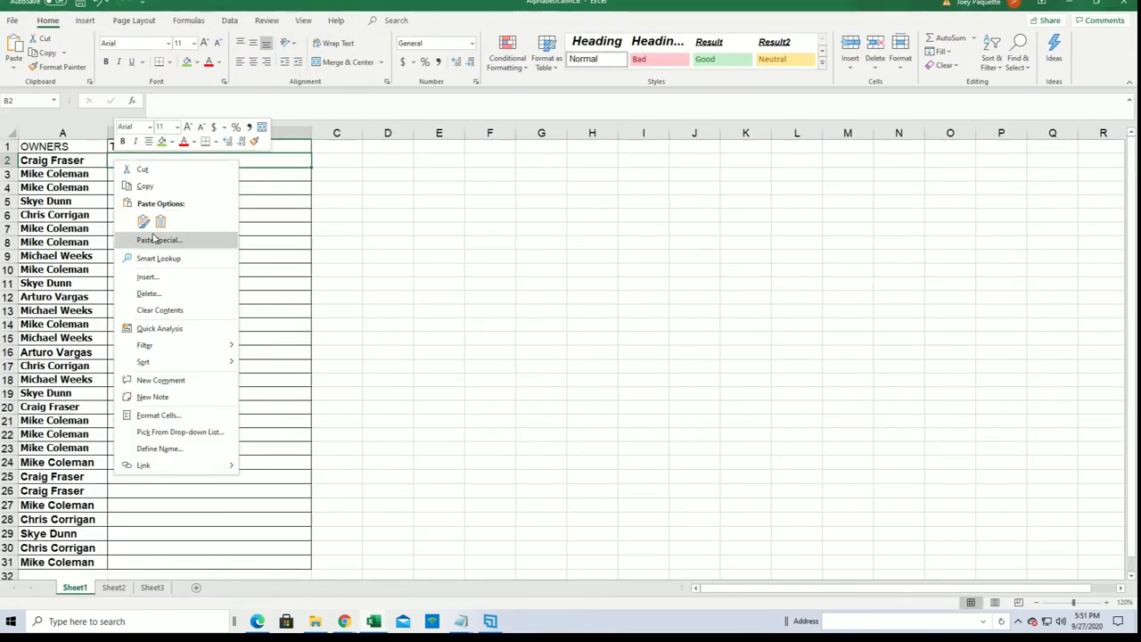
{"action": "left_click", "coordinate": [156, 239]}
{"action": "left_click", "coordinate": [51, 150]}
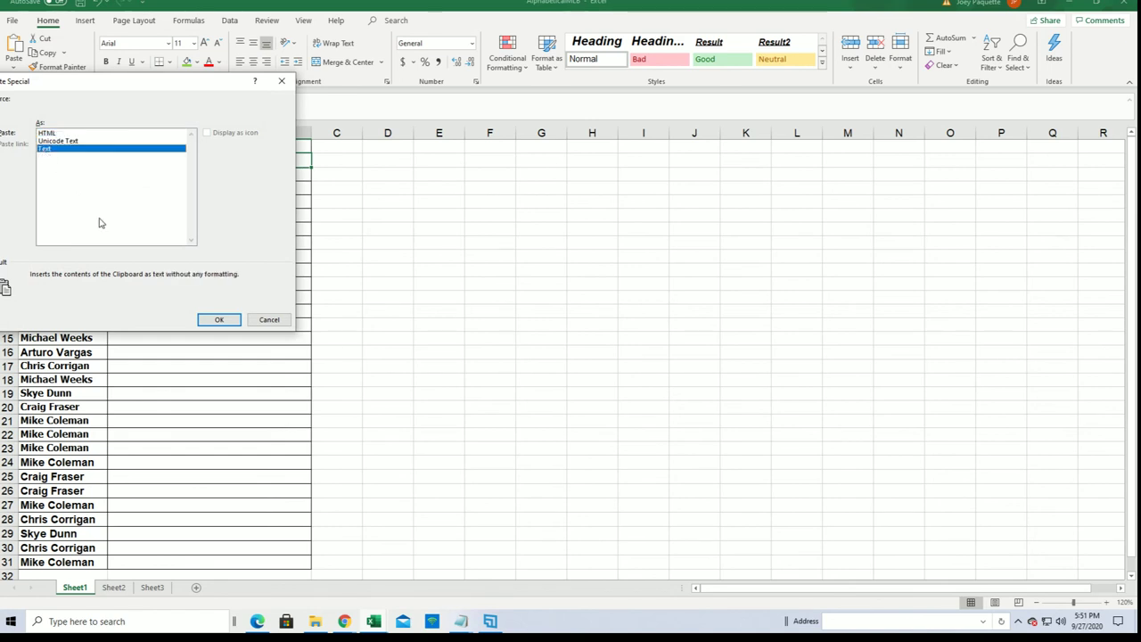
{"action": "left_click", "coordinate": [217, 318]}
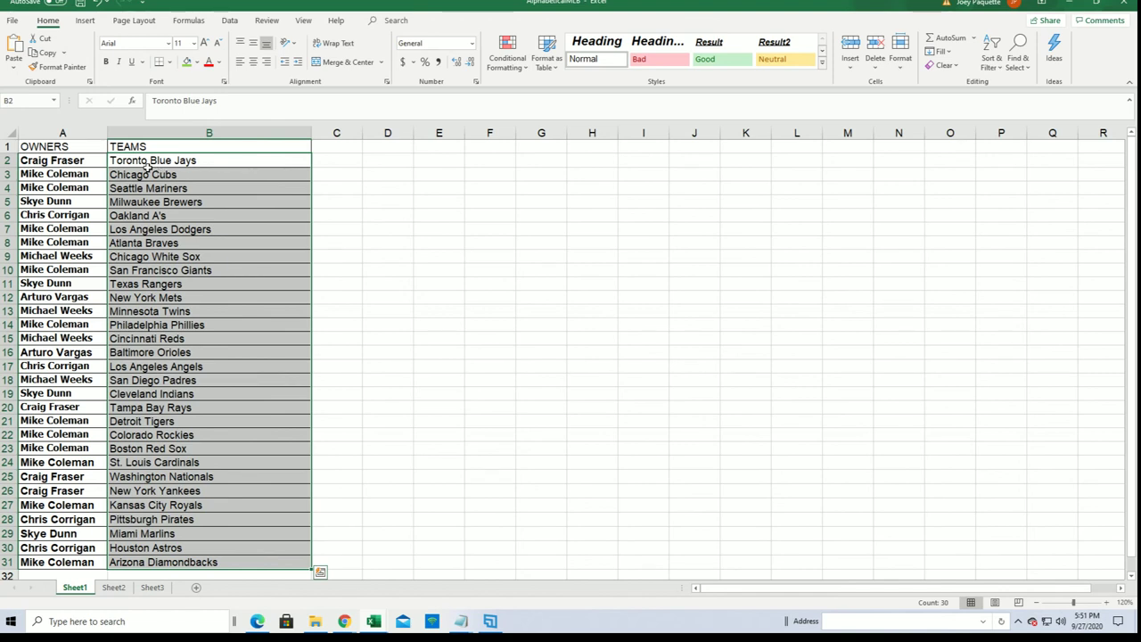
{"action": "key", "text": "Escape"}
{"action": "left_click", "coordinate": [143, 449]}
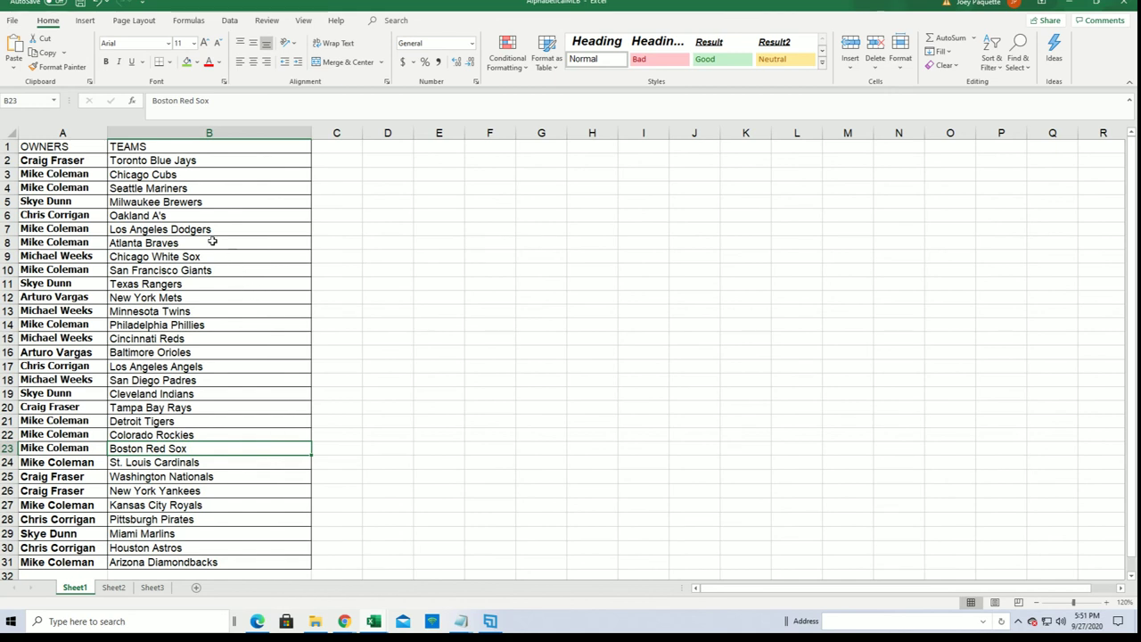
Sort B2:B31 A to Z, expanding the selection so owners stay paired
{"action": "left_click_drag", "start_coordinate": [140, 163], "coordinate": [194, 562]}
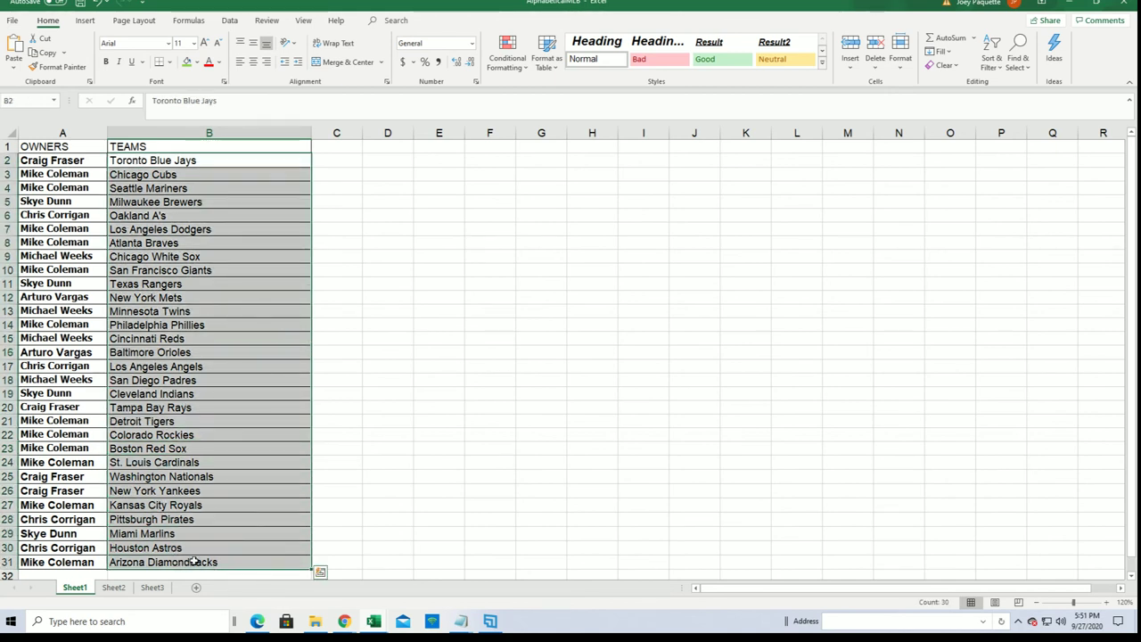
{"action": "left_click", "coordinate": [992, 55]}
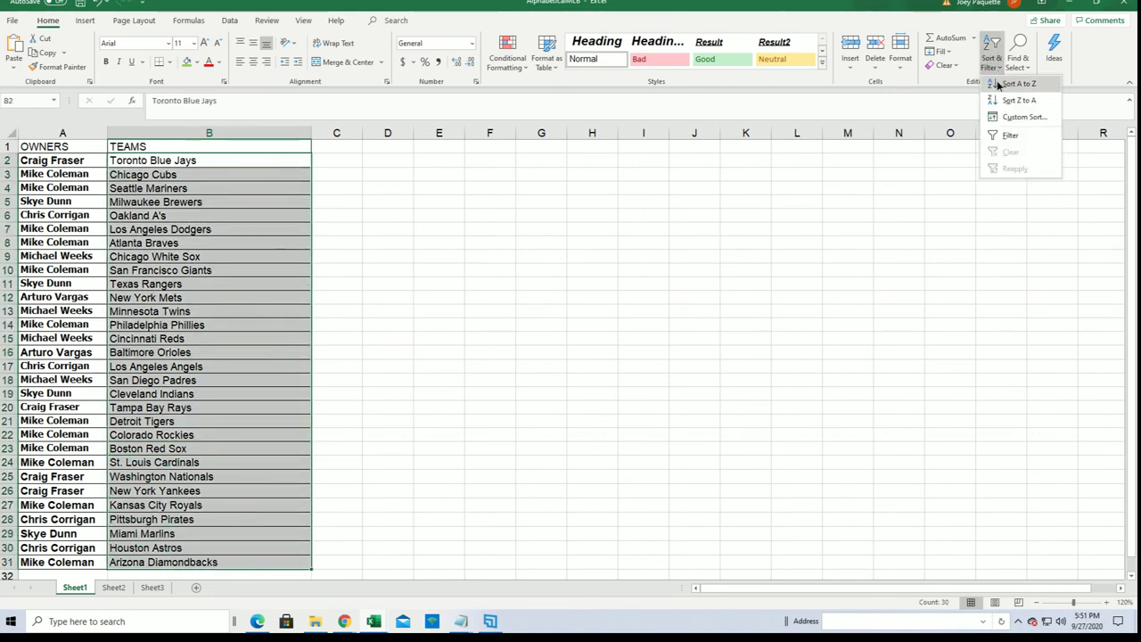
{"action": "left_click", "coordinate": [1005, 84]}
{"action": "left_click", "coordinate": [1037, 338]}
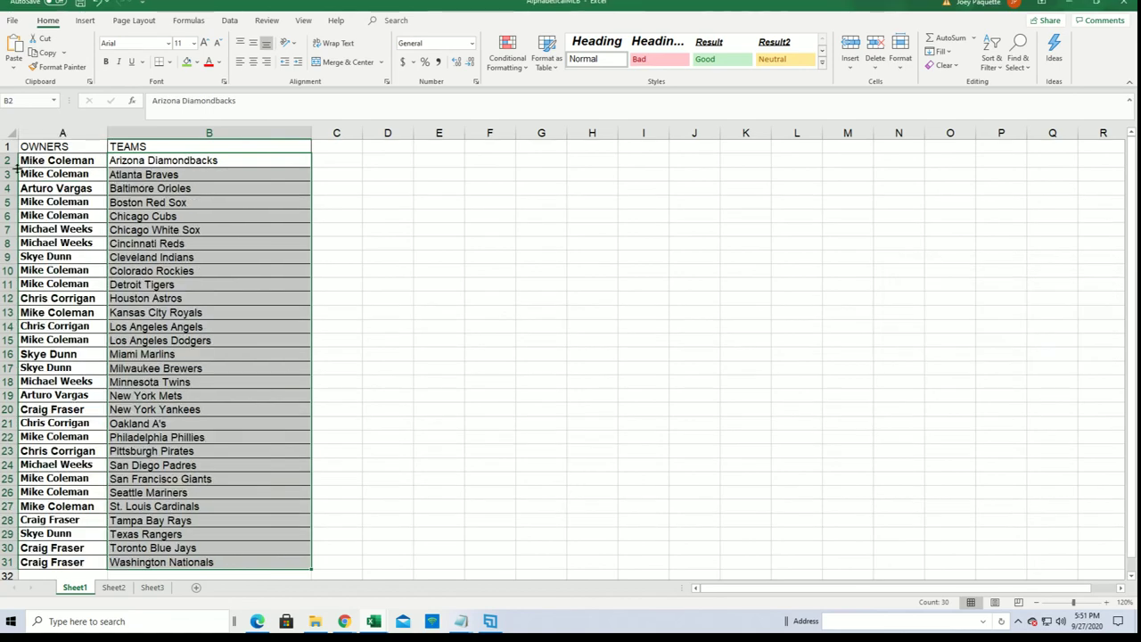